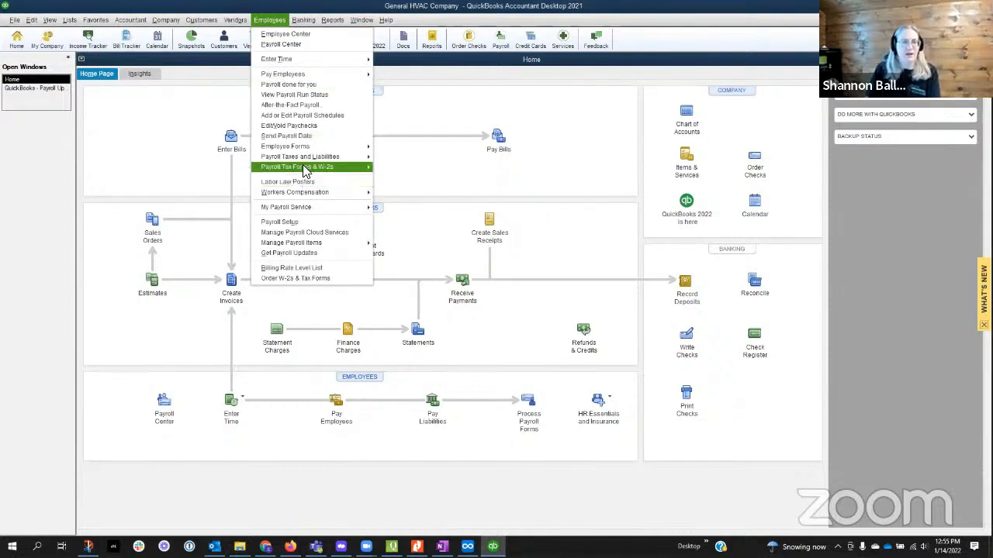
Step: Create a State SUI e-file from the payroll tax forms and enable macros in the Excel workbook that opens
mouse_move(310, 166)
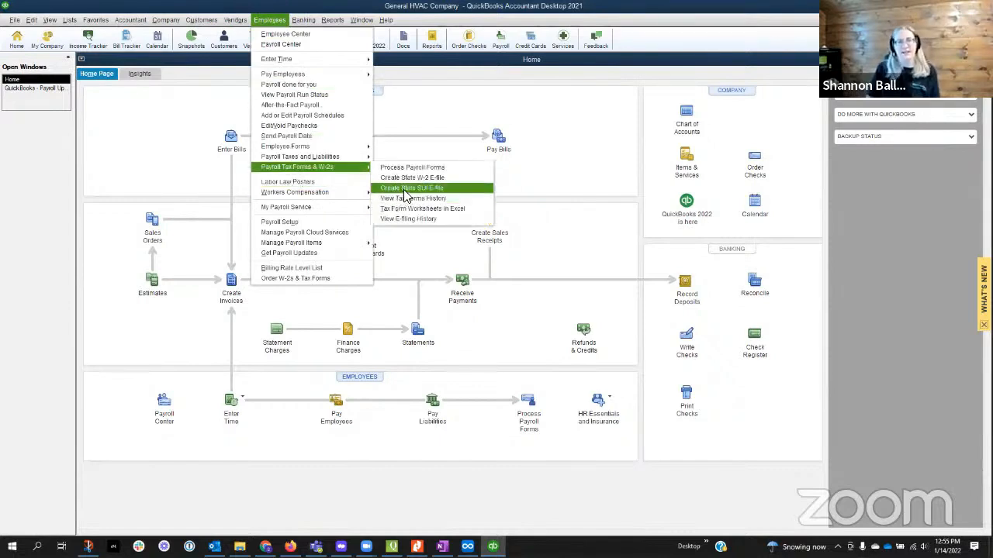
left_click(403, 193)
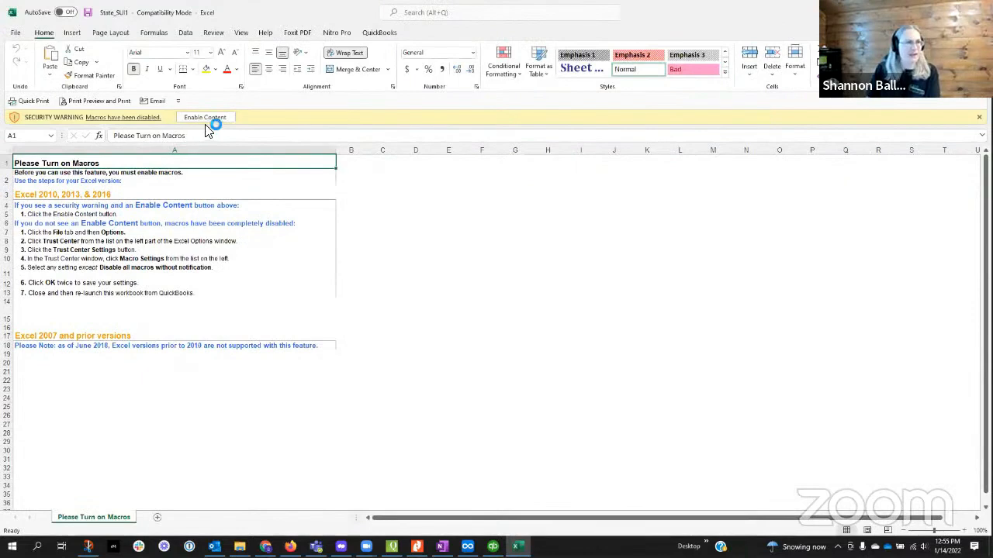
left_click(205, 119)
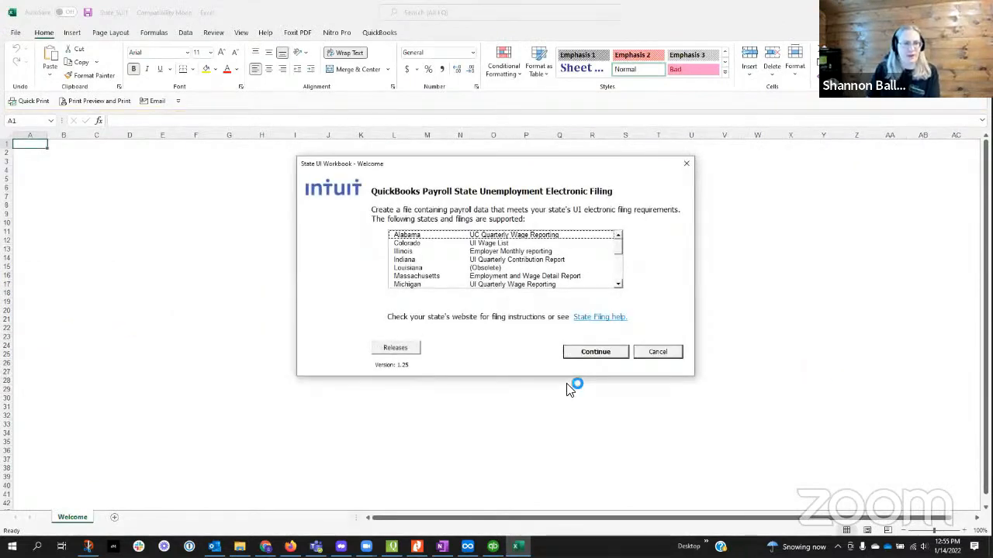
Step: Examine the list of supported states and their unemployment filings down to Vermont
left_click(618, 285)
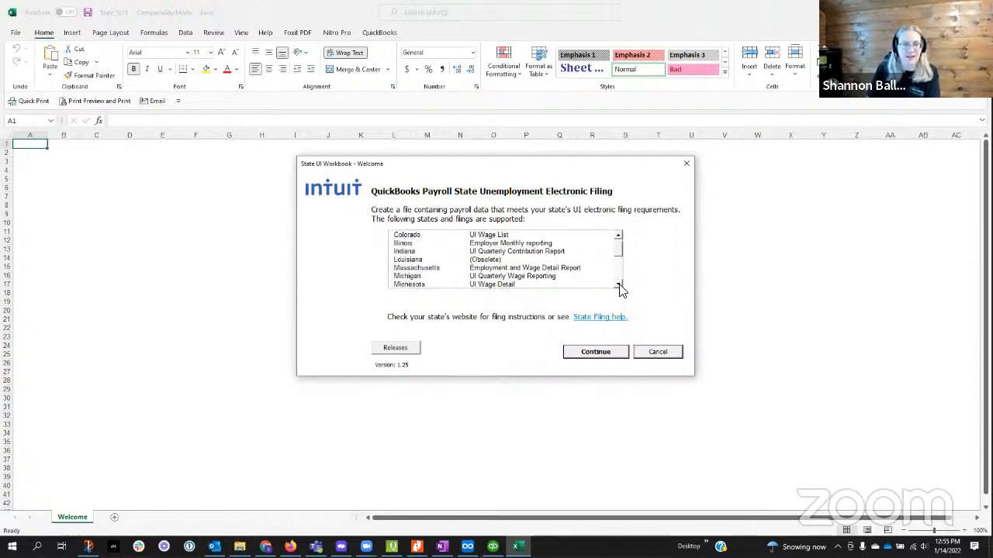
left_click(619, 284)
left_click(618, 284)
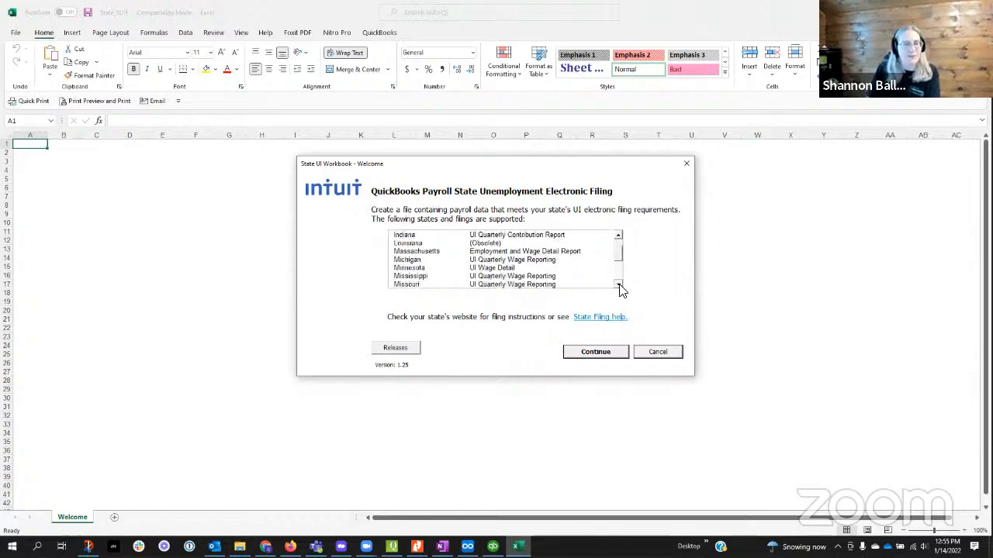
left_click(618, 285)
left_click(618, 284)
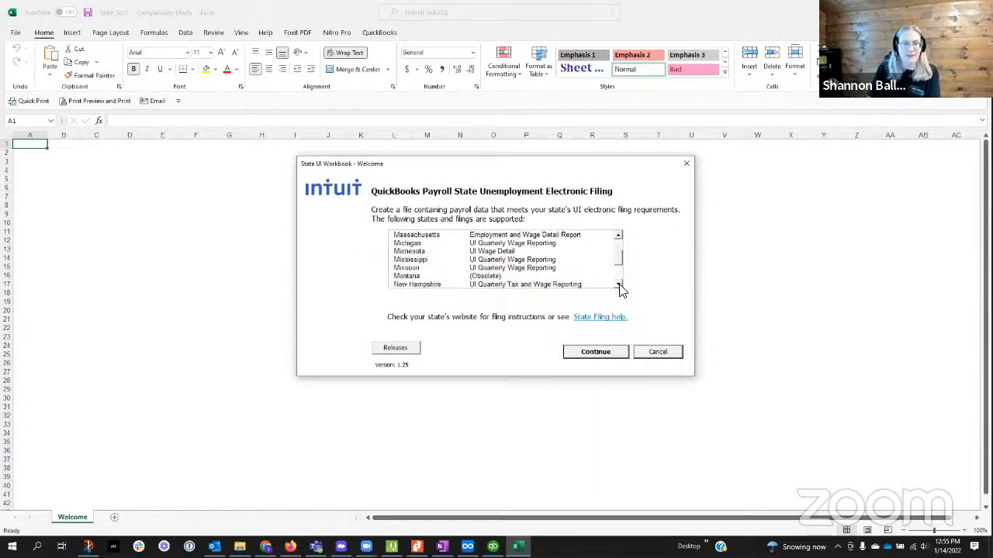
left_click(618, 285)
left_click(618, 285)
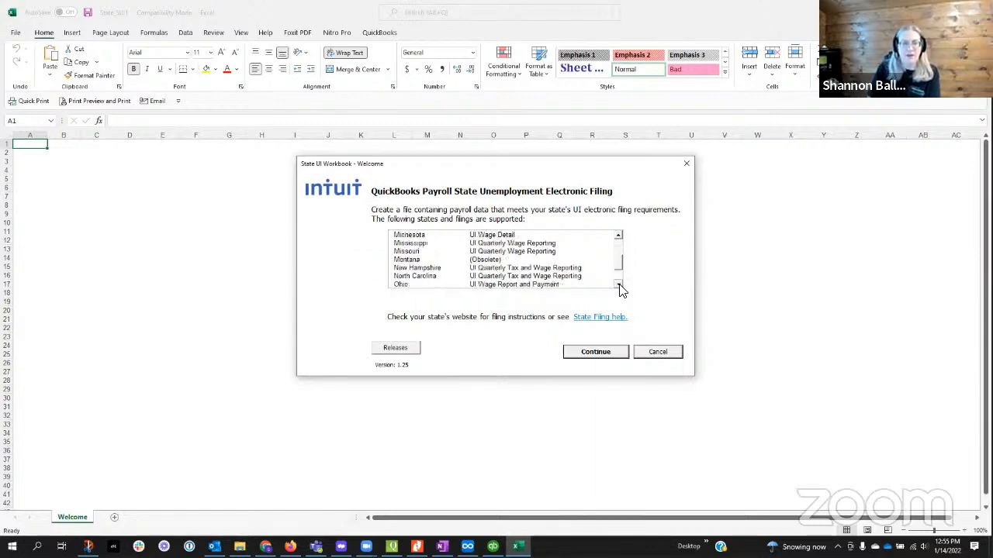
left_click(618, 285)
left_click(618, 285)
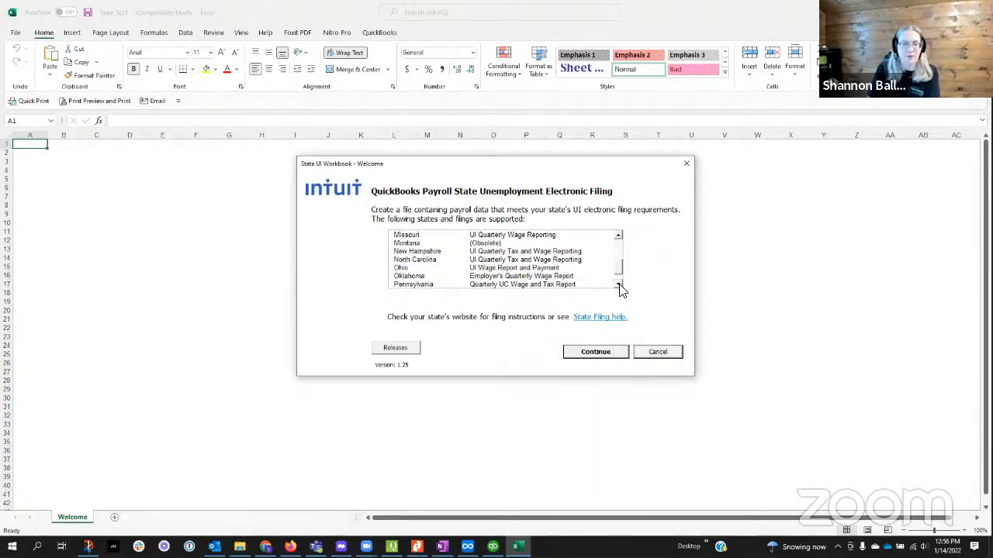
left_click(618, 284)
left_click(618, 285)
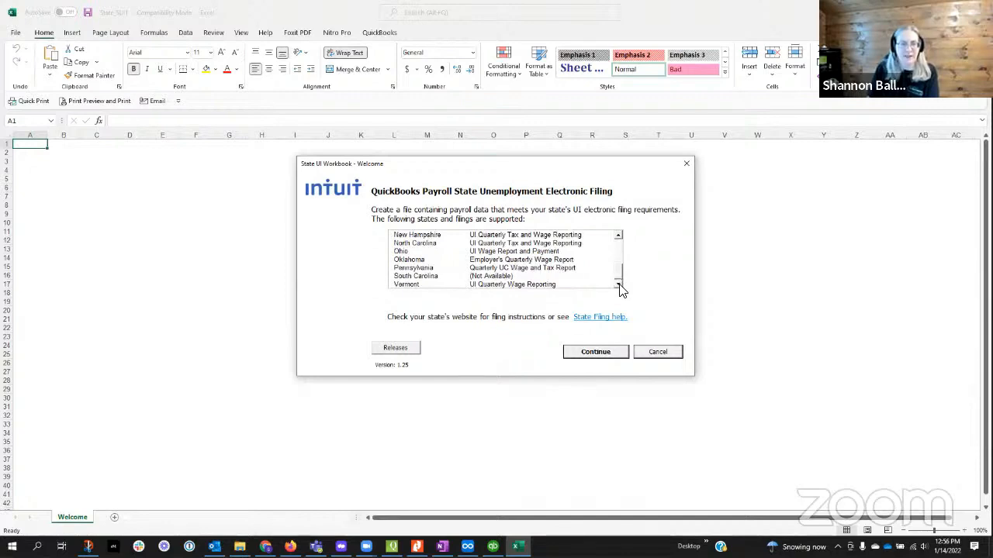
Step: Retrieve the QuickBooks data for Minnesota Unemployment, filing year 2021, quarter 4, and dismiss the report summary
left_click(609, 355)
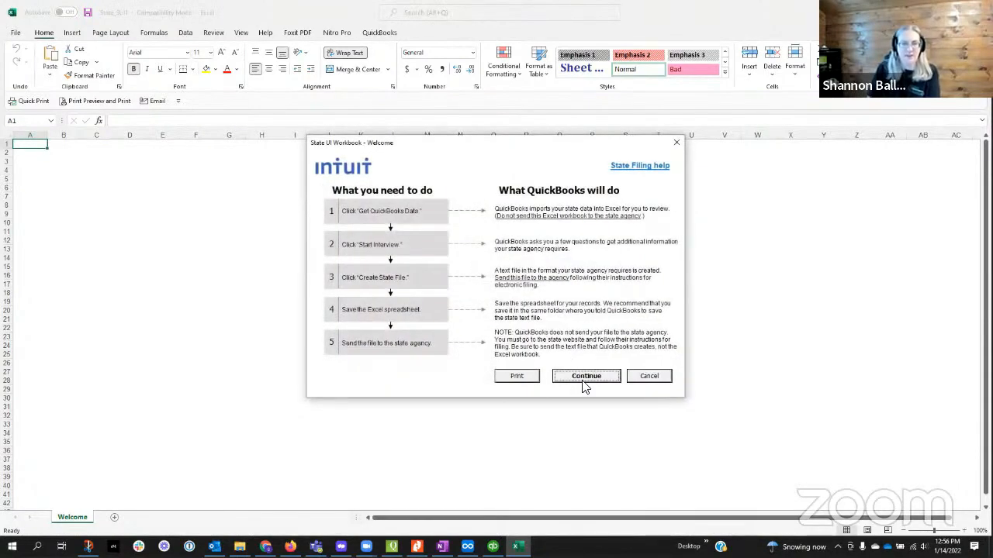
left_click(583, 376)
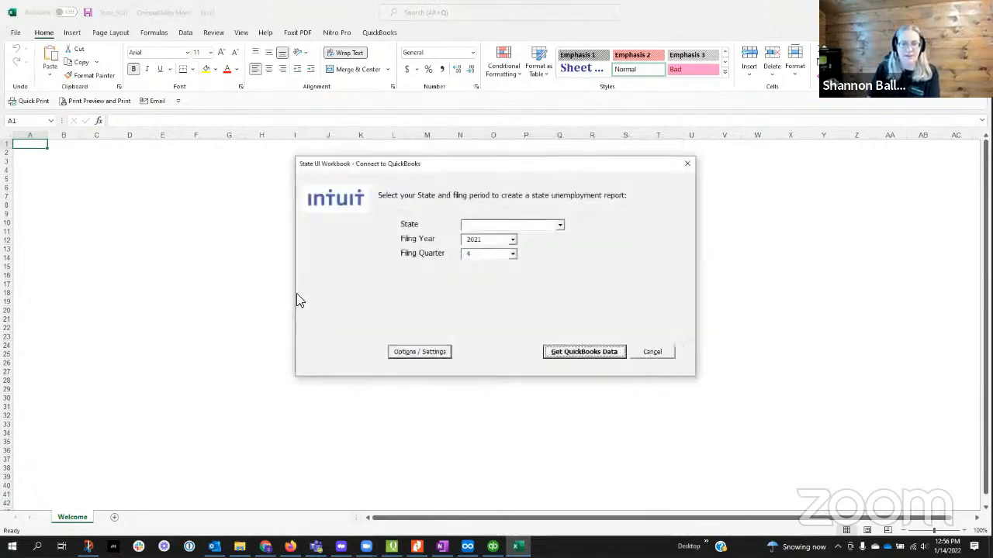
left_click(560, 227)
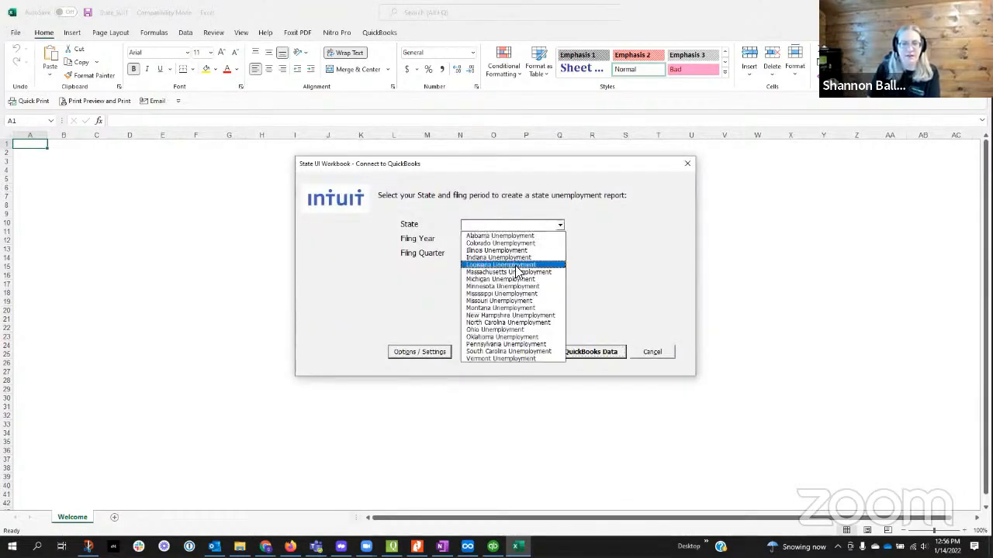
left_click(525, 287)
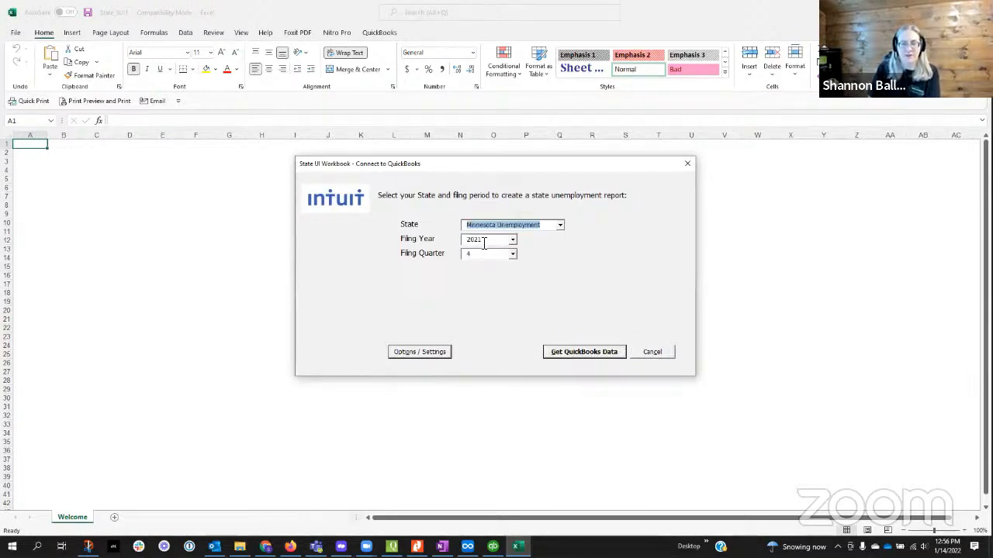
left_click(571, 353)
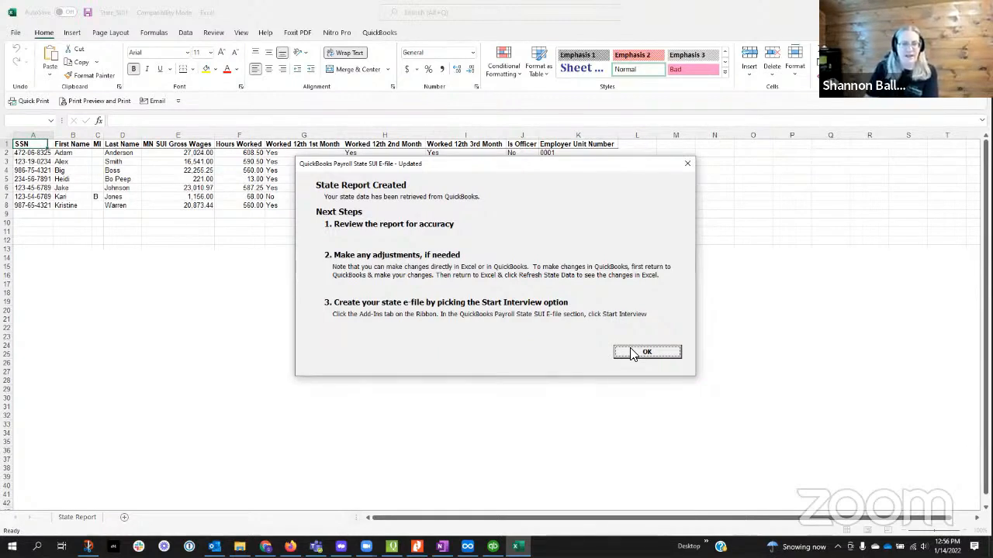
left_click(647, 351)
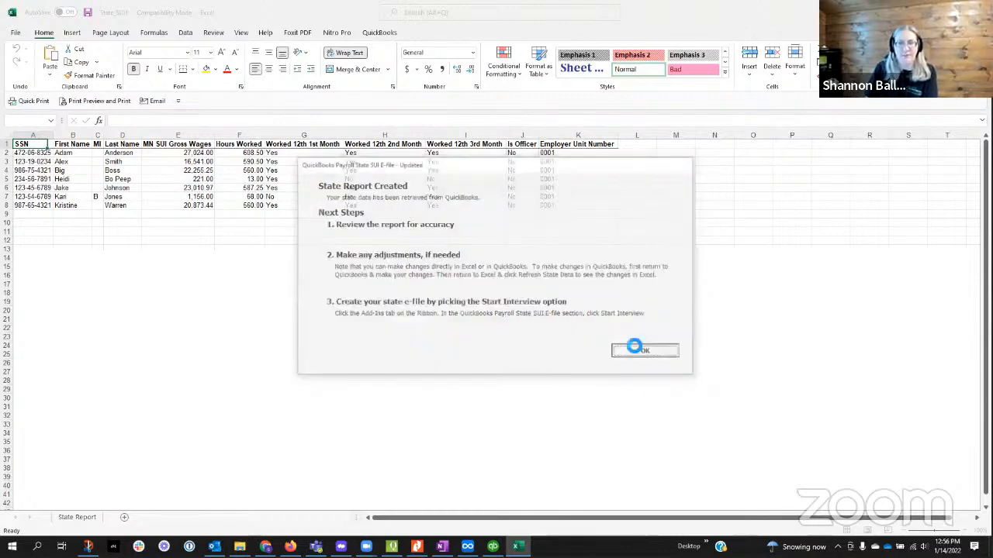
key("alt")
left_click(337, 248)
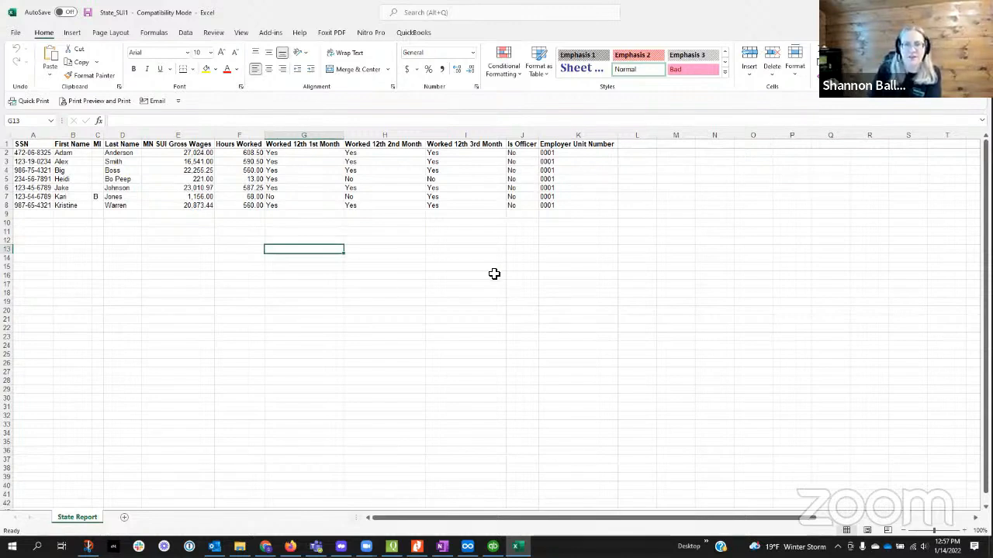
left_click(6, 171)
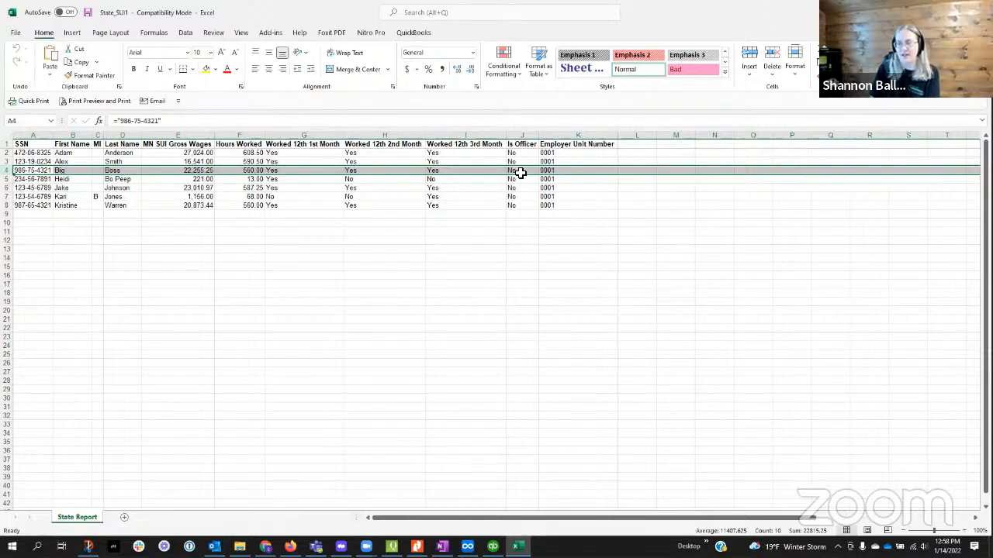
left_click(314, 224)
Step: Total the MN SUI Gross Wages column in E9 with a SUM formula and extend it to Hours Worked in F9
left_click(201, 215)
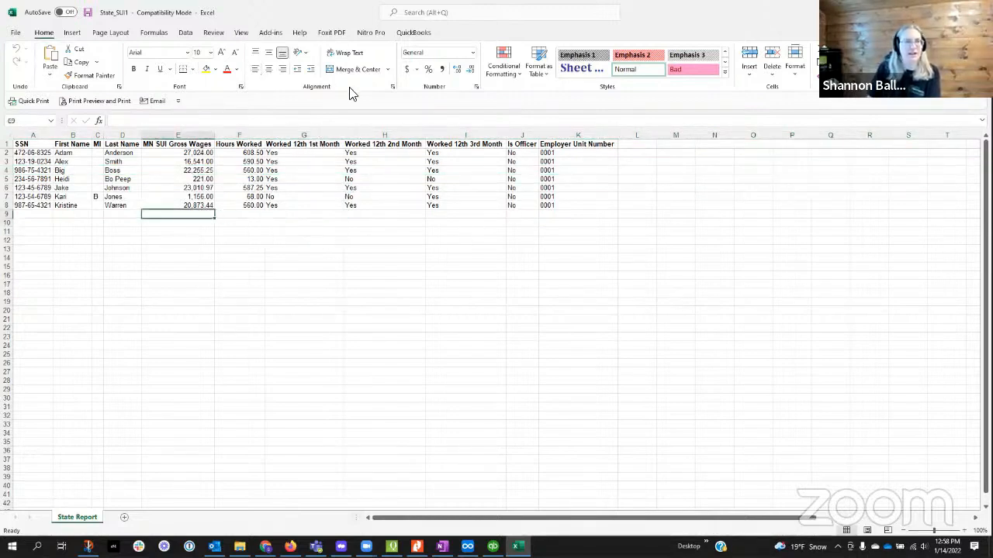
key("alt+equal")
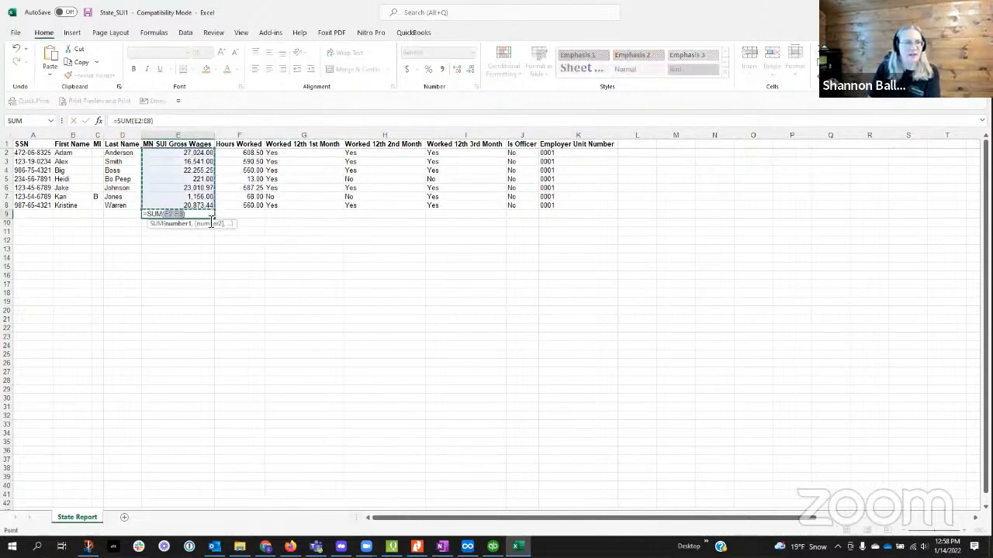
key("Return")
key("Up")
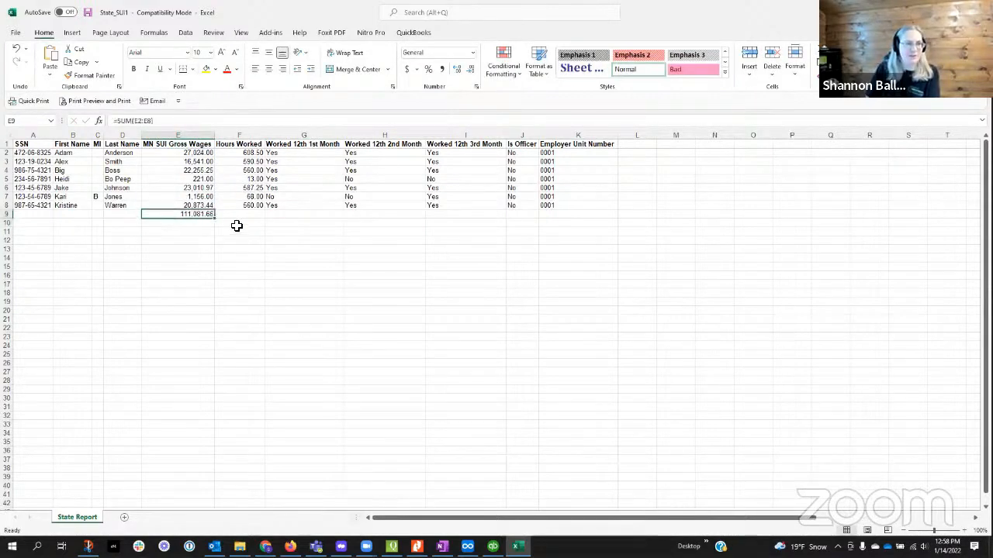
left_click_drag(218, 222, 272, 220)
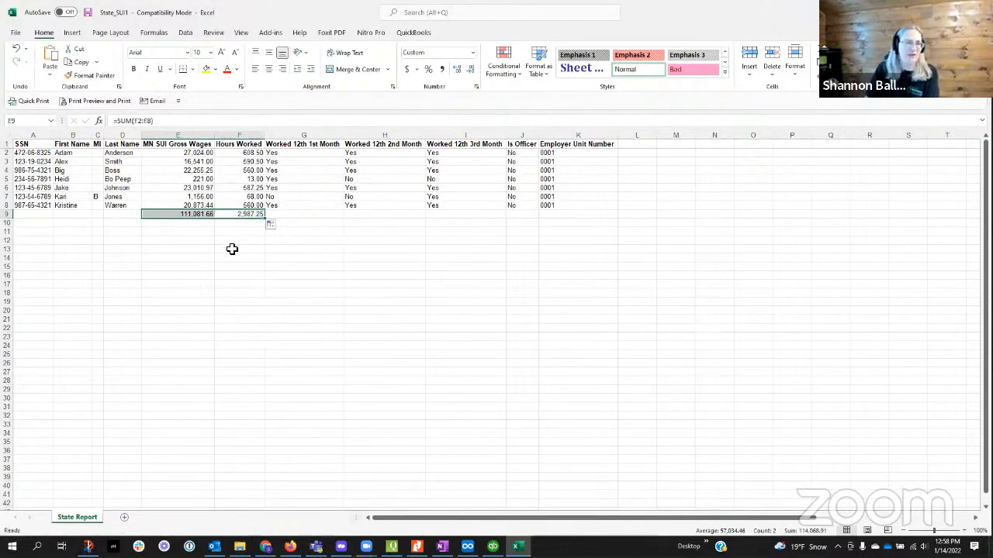
Step: Clear the wage and hours totals from E9:F9 of the state report
left_click(209, 267)
left_click_drag(171, 216, 254, 216)
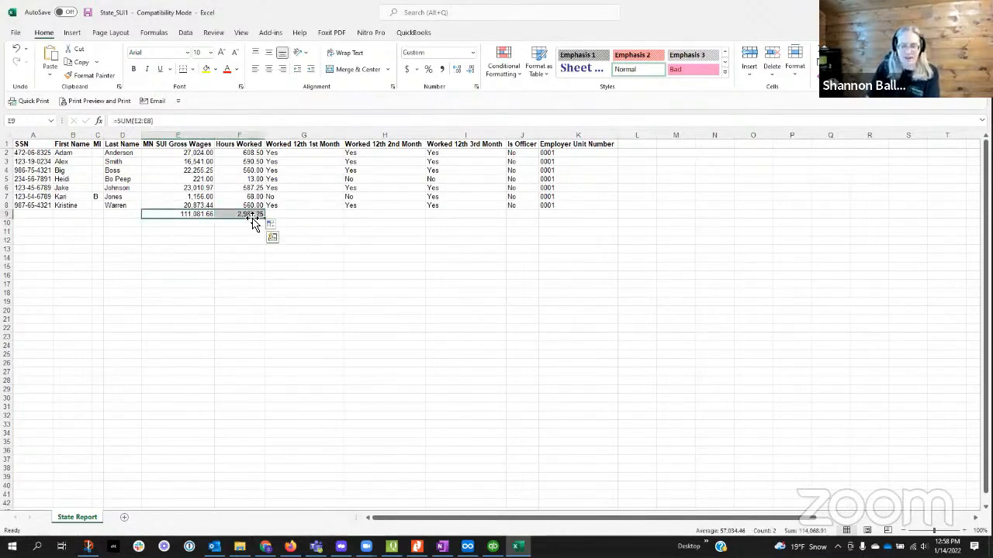
key("Delete")
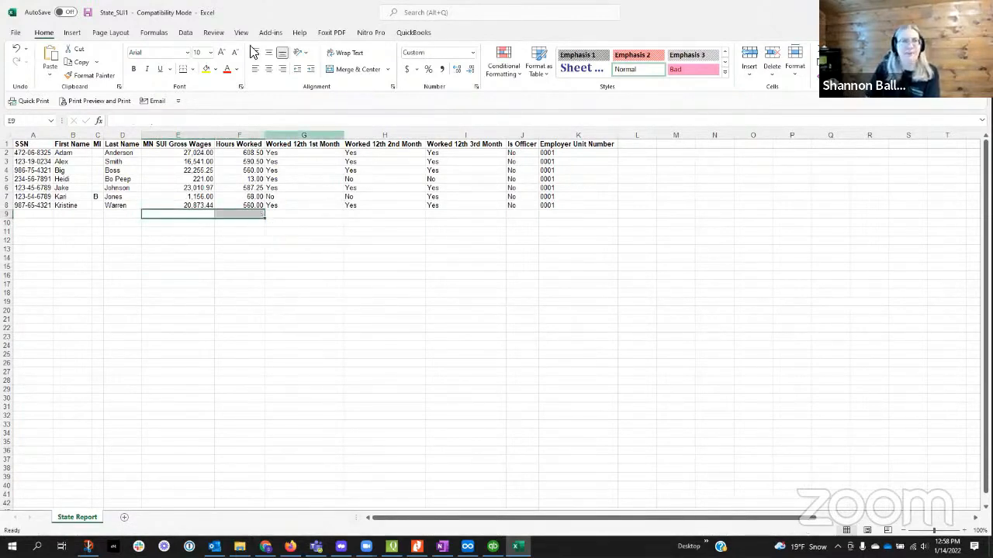
Step: Start the state SUI e-file interview, review the listed worksheet errors and close the error list
left_click(267, 33)
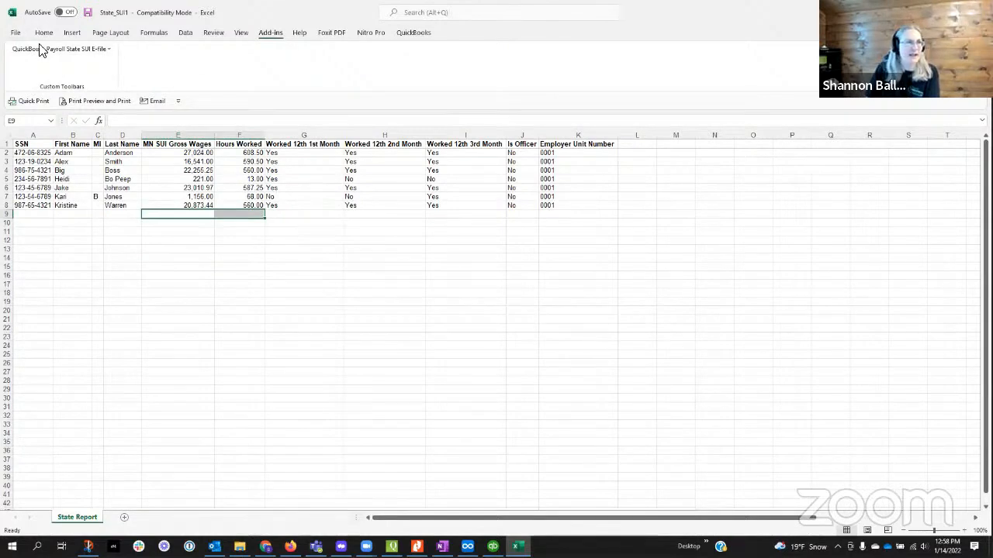
left_click(47, 50)
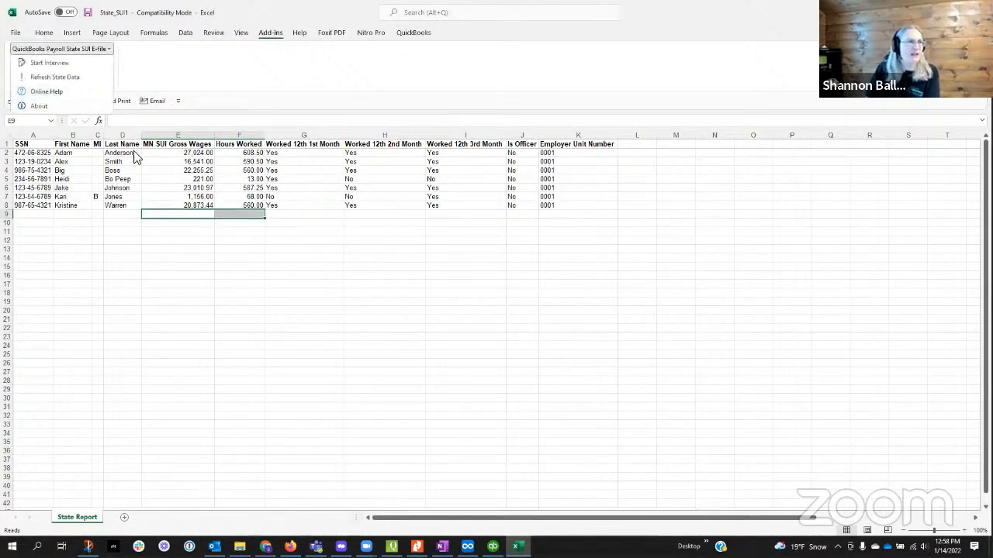
left_click(51, 64)
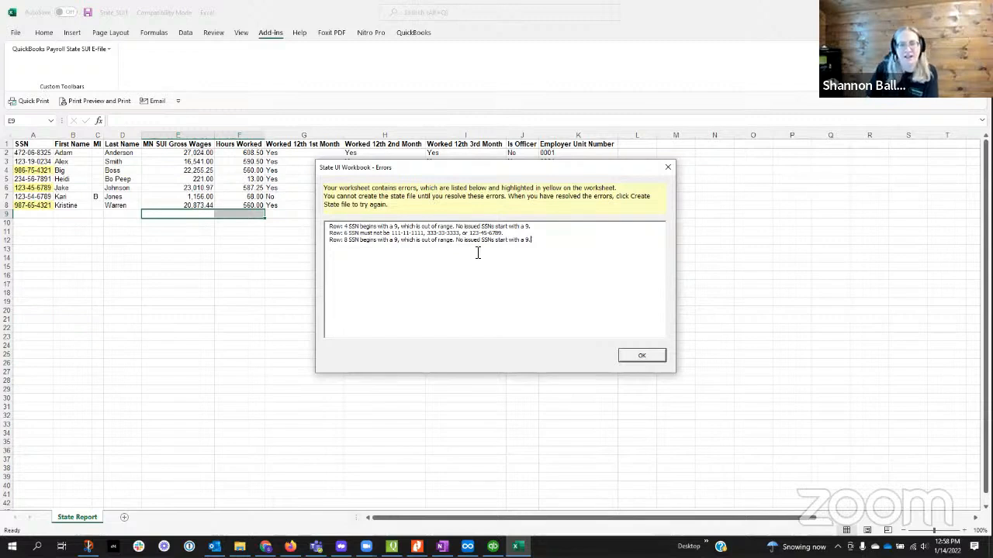
left_click_drag(508, 233, 428, 249)
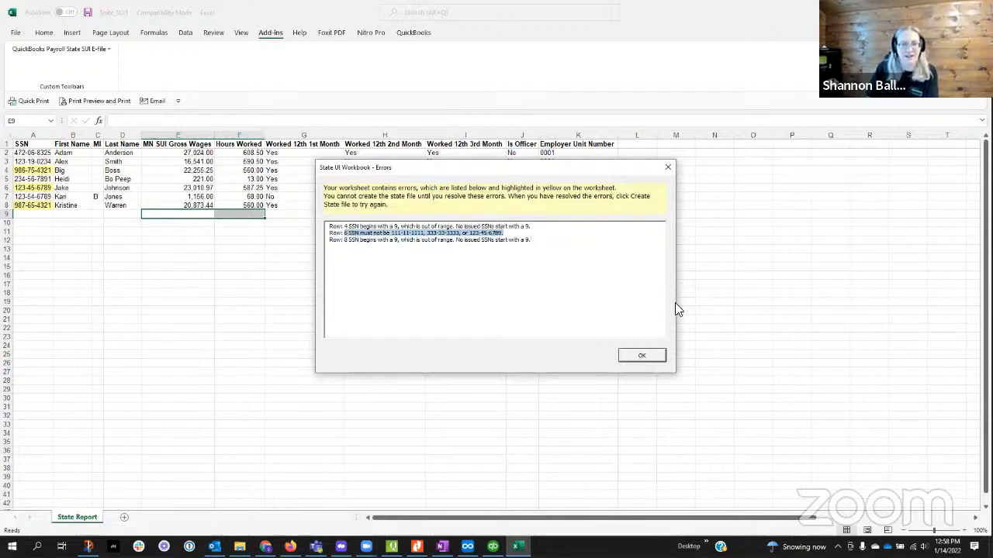
left_click(541, 271)
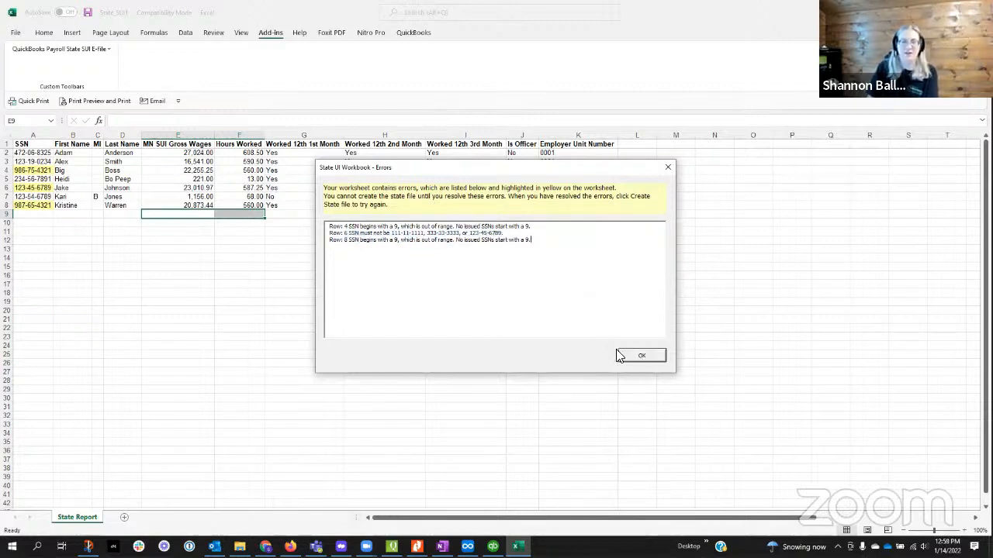
left_click(639, 356)
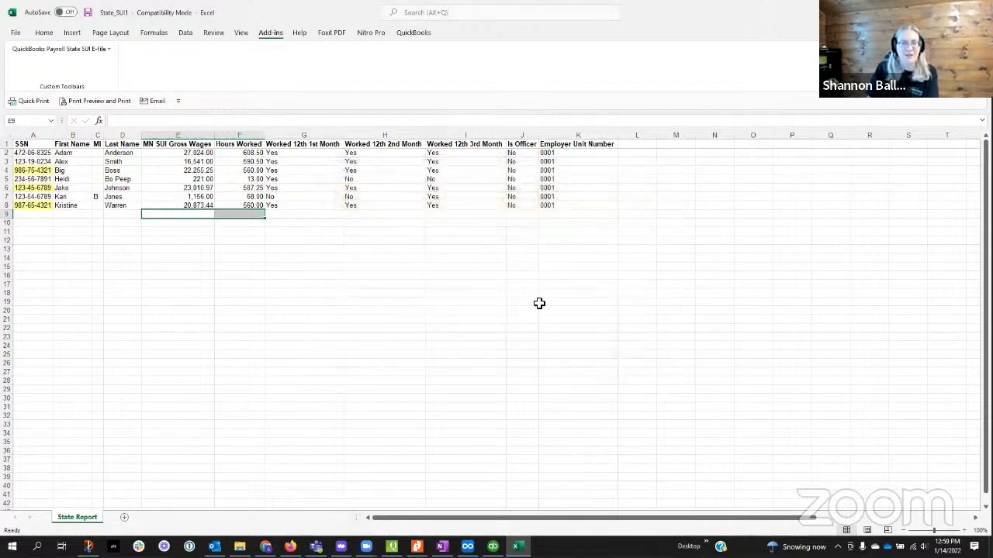
Step: Replace the flagged SSN in row 4 with a copy of the SSN from row 2
left_click(35, 170)
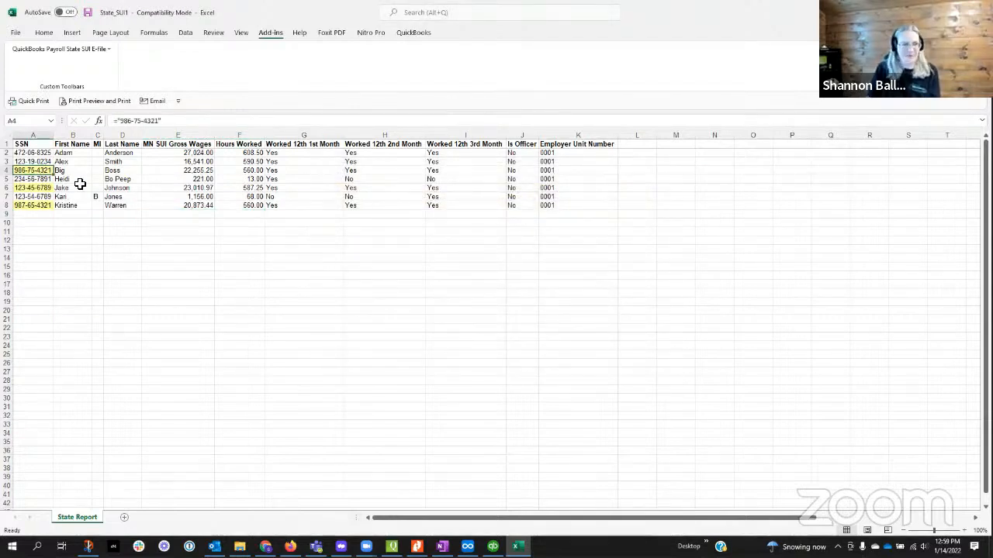
left_click(46, 154)
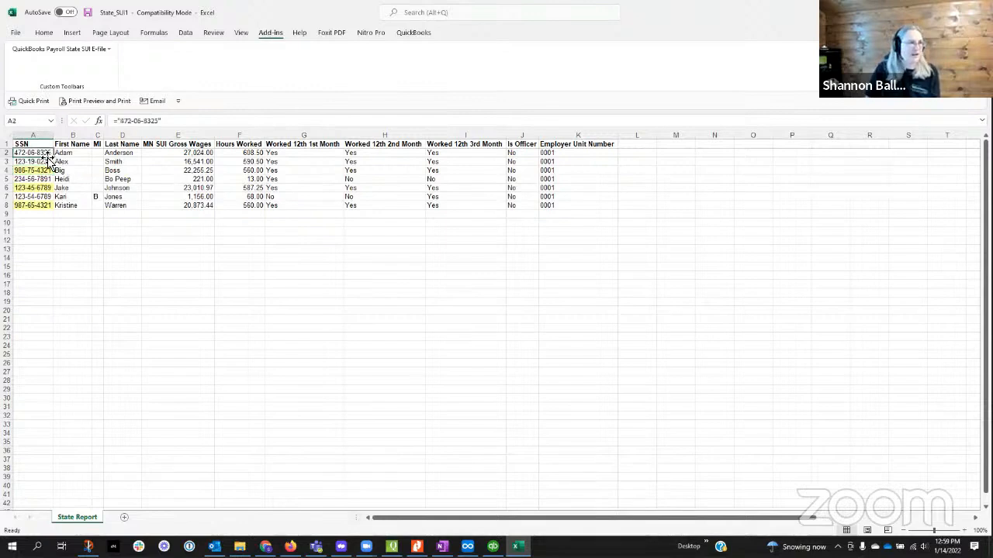
key("ctrl+c")
left_click(35, 171)
key("ctrl+v")
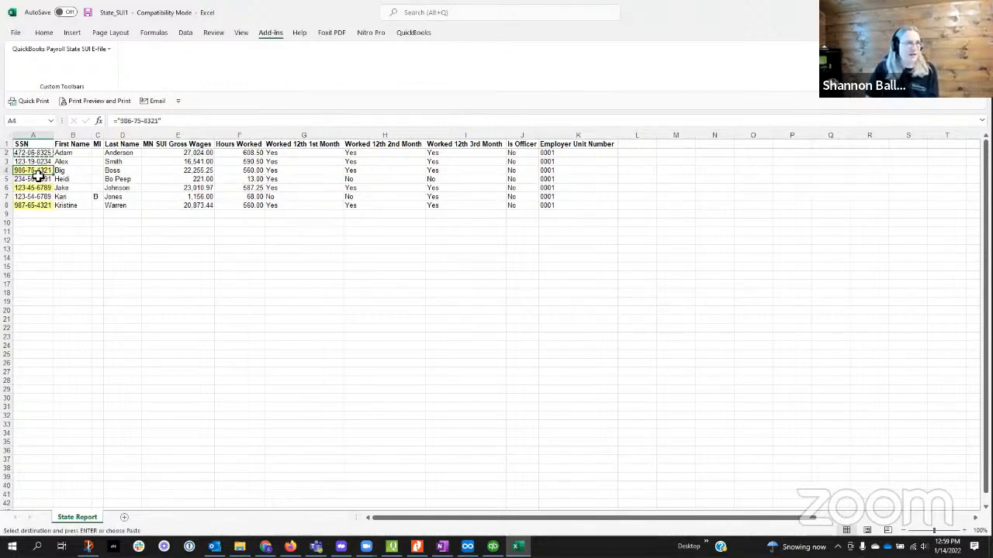
left_click(37, 188)
left_click(42, 170)
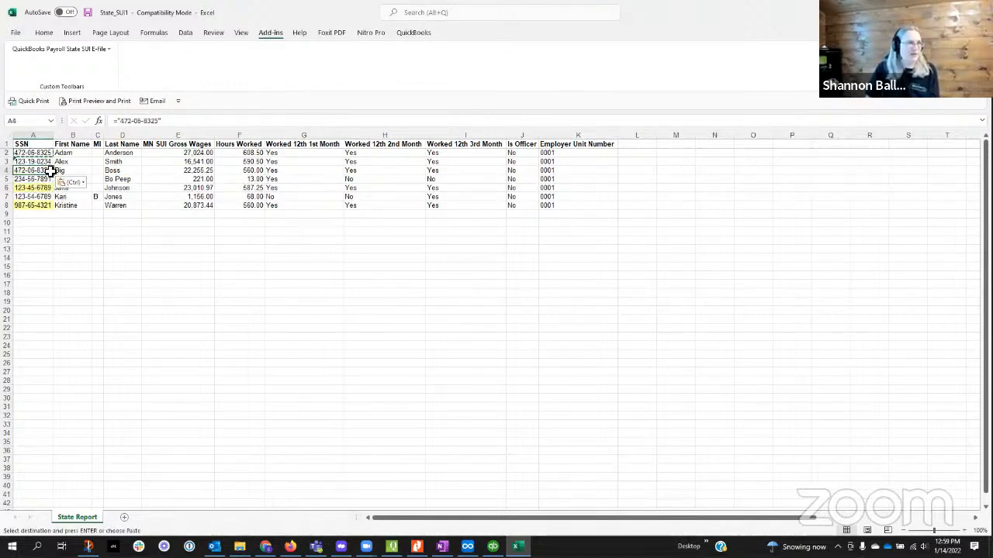
Step: Edit the last digit of the copied SSN in row 4
double_click(49, 171)
key("BackSpace")
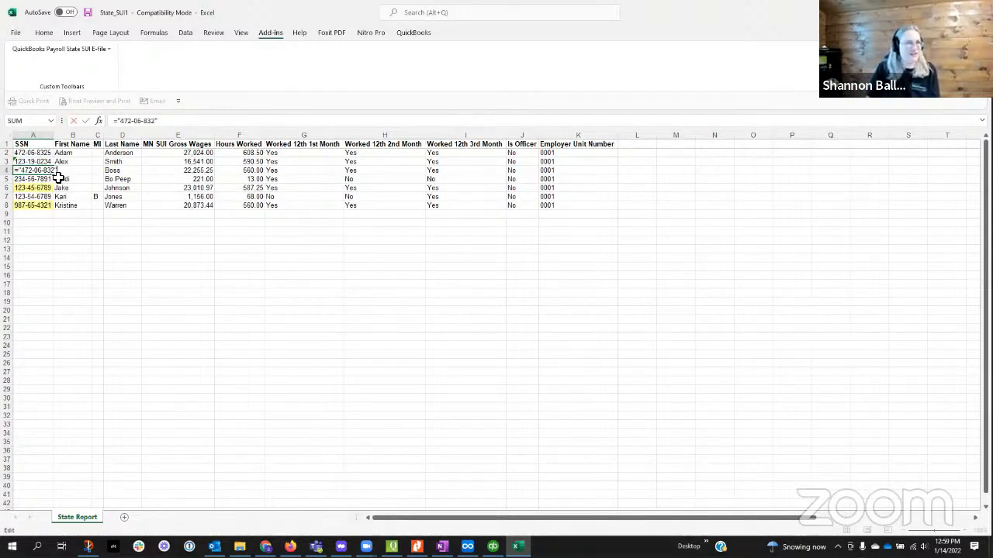
key("Return")
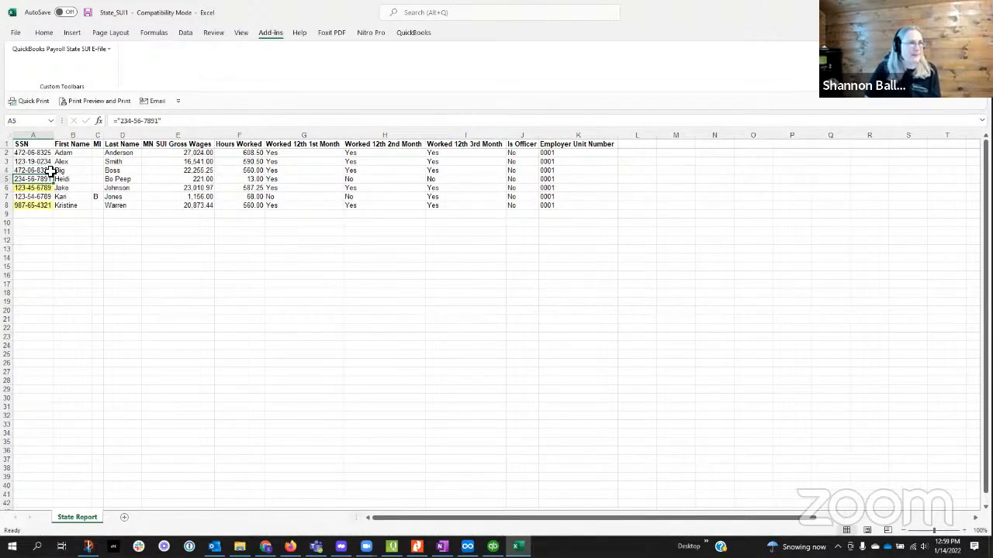
Step: Change the last digit of the SSN in A4 so that it no longer duplicates the SSN in A2
left_click(50, 171)
left_click(166, 121)
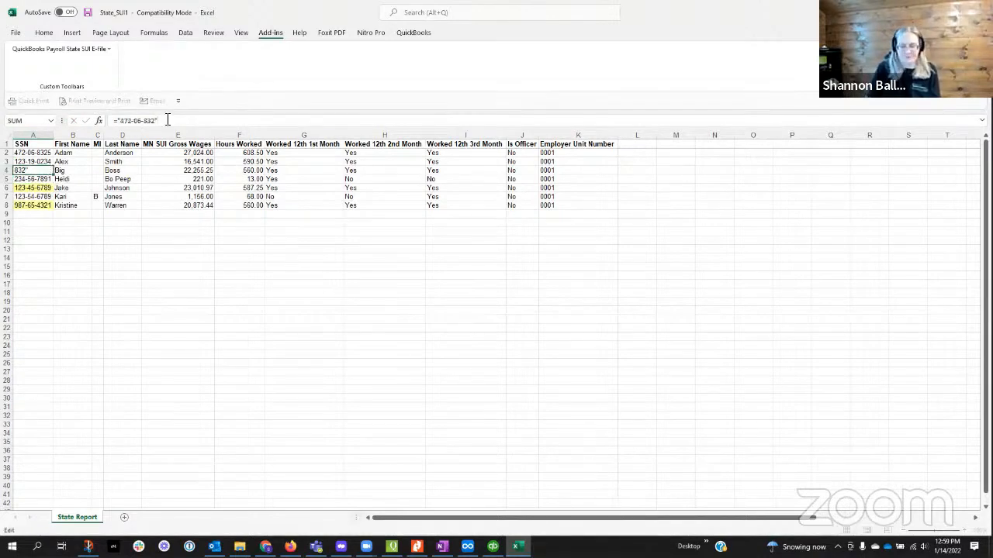
key("Return")
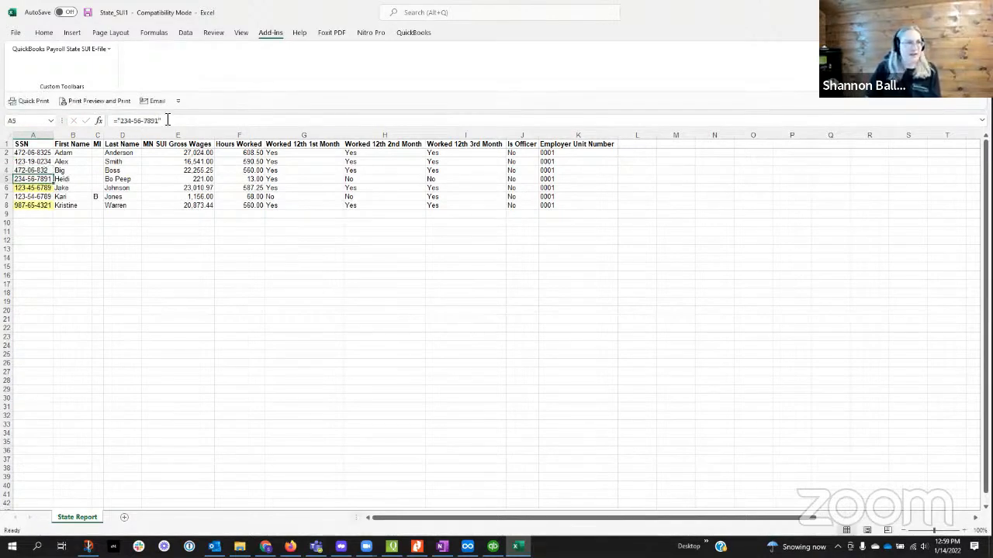
key("Up")
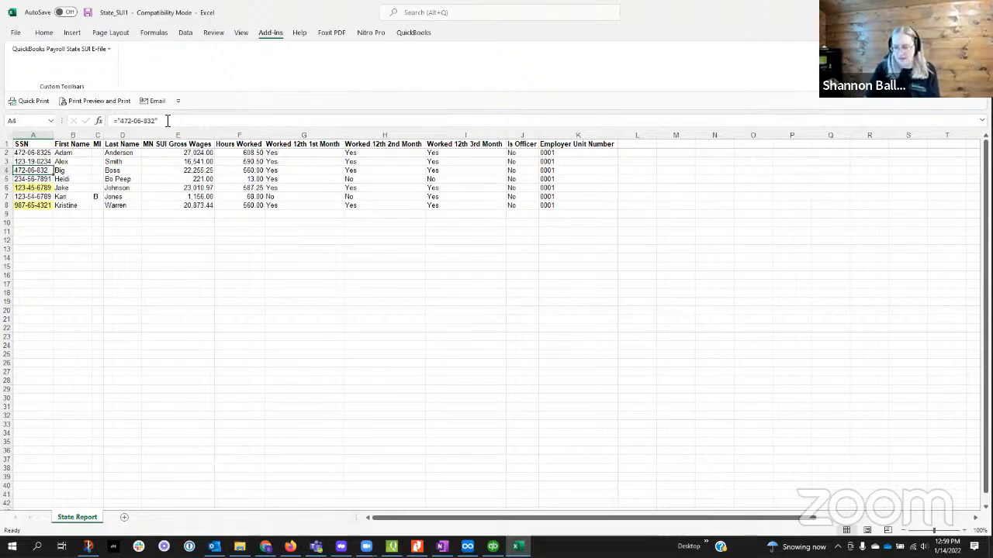
left_click(155, 121)
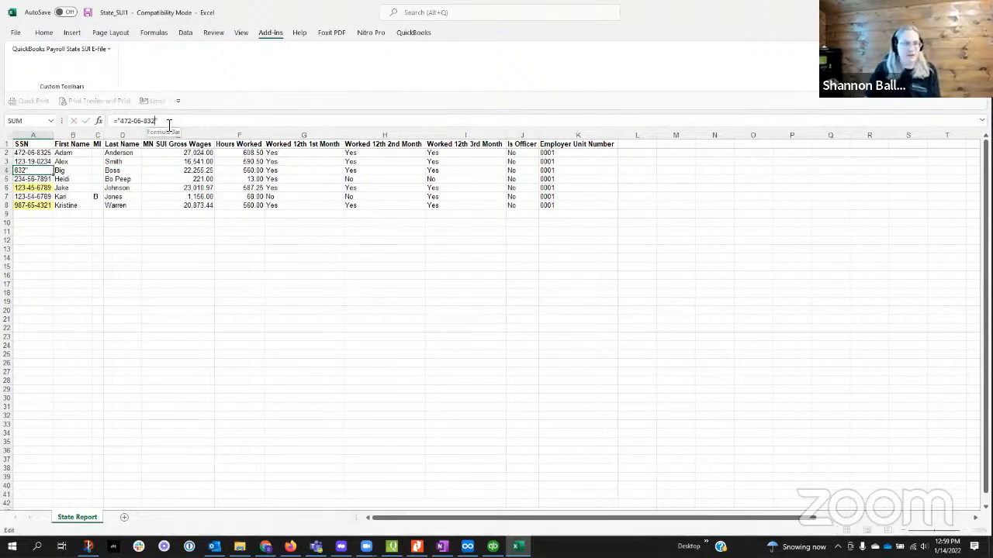
type("4")
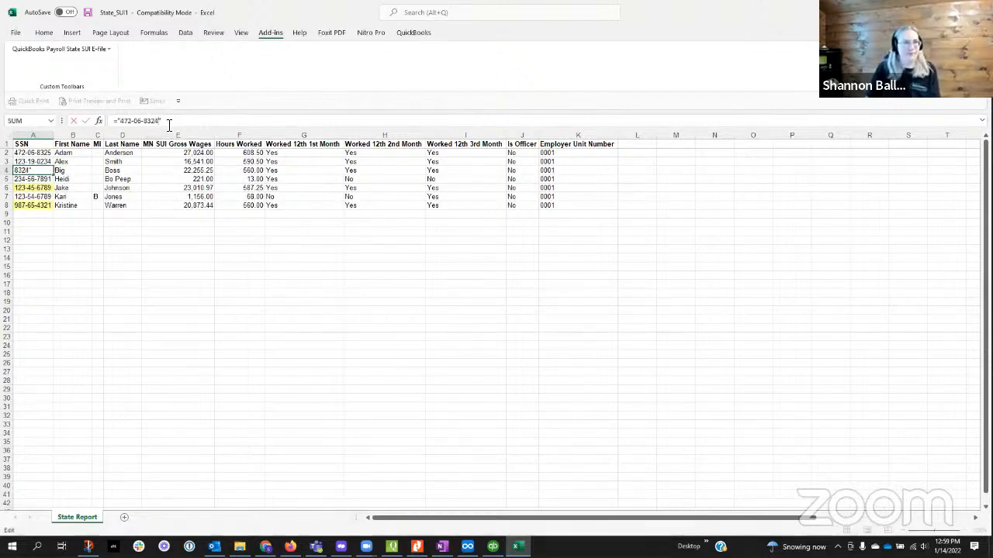
Step: Overwrite the flagged SSN in A6 with a different, validly formatted Social Security number
left_click(34, 188)
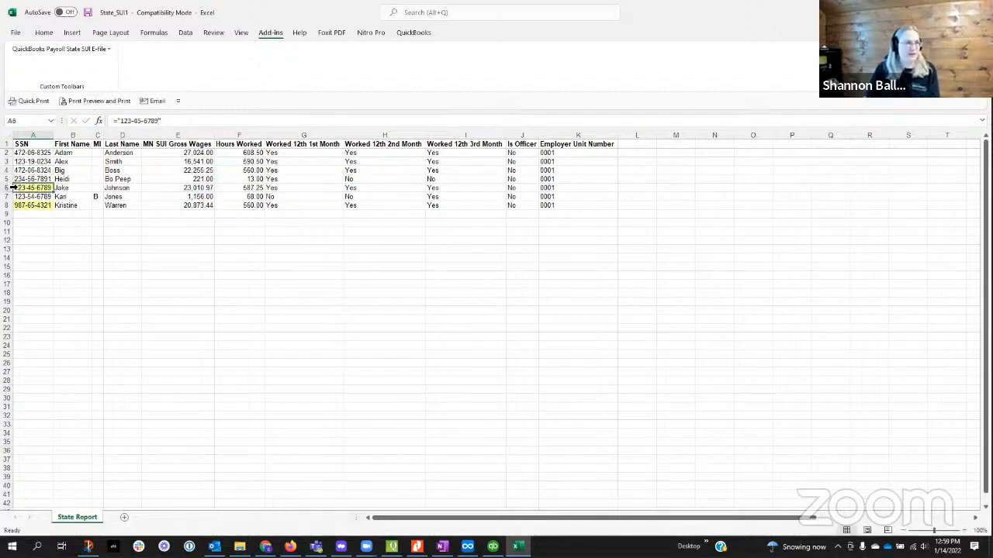
type("475")
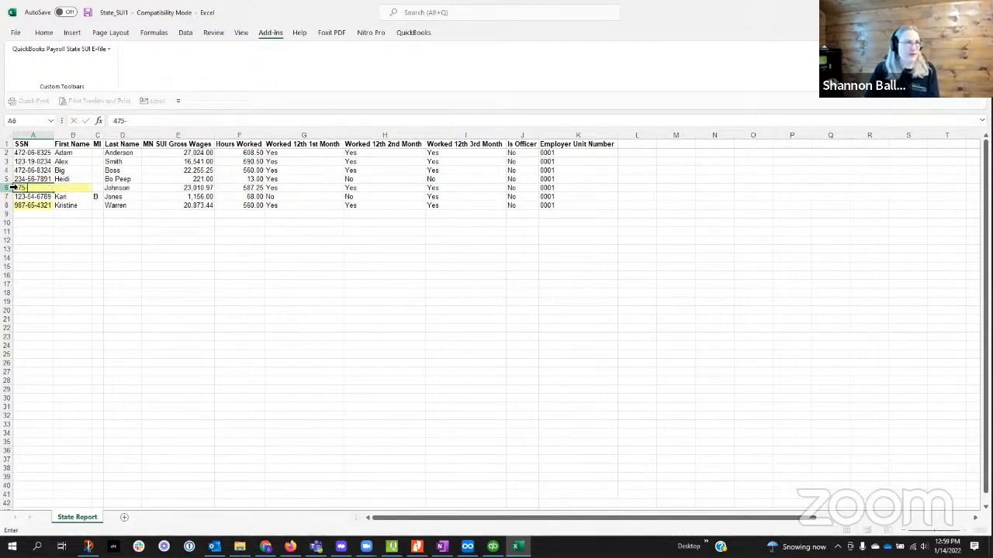
type("-06-8351")
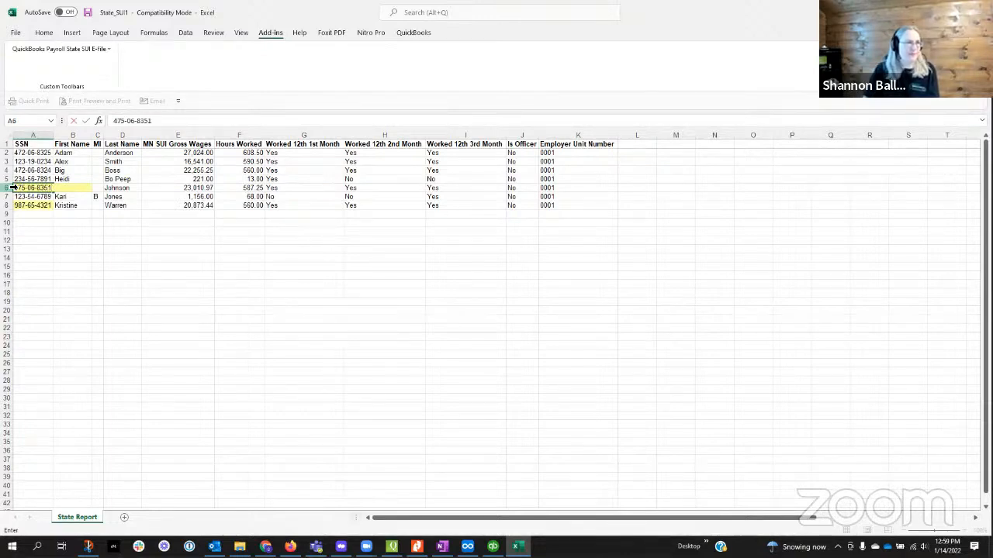
Step: Replace only the first digit of the flagged SSN in A8 with a valid starting digit
left_click(30, 208)
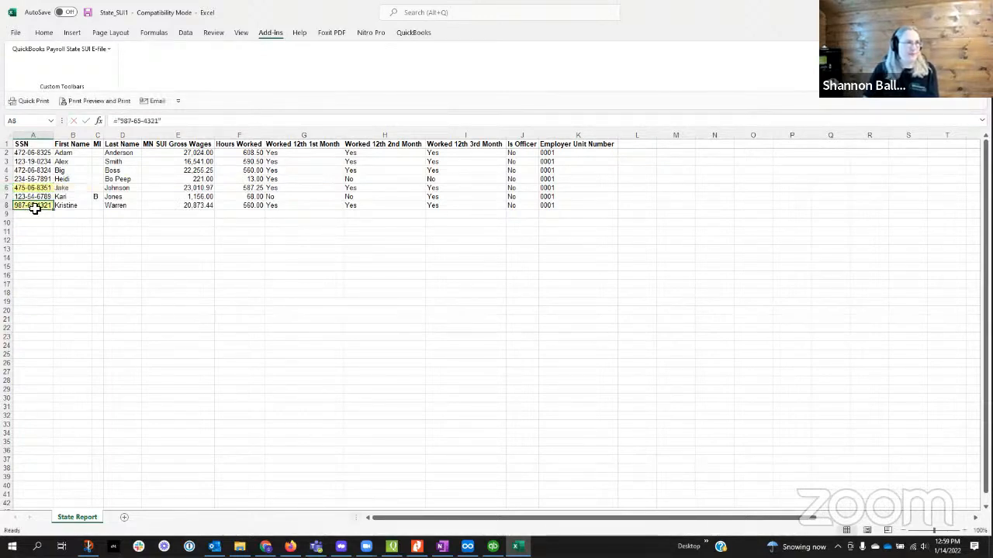
left_click(124, 123)
key("BackSpace")
type("4")
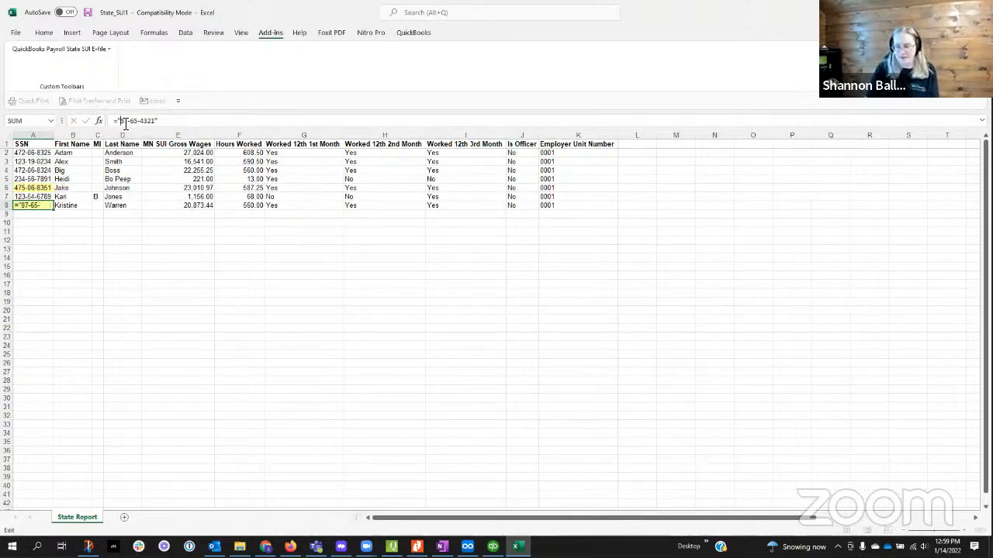
key("Tab")
left_click(178, 244)
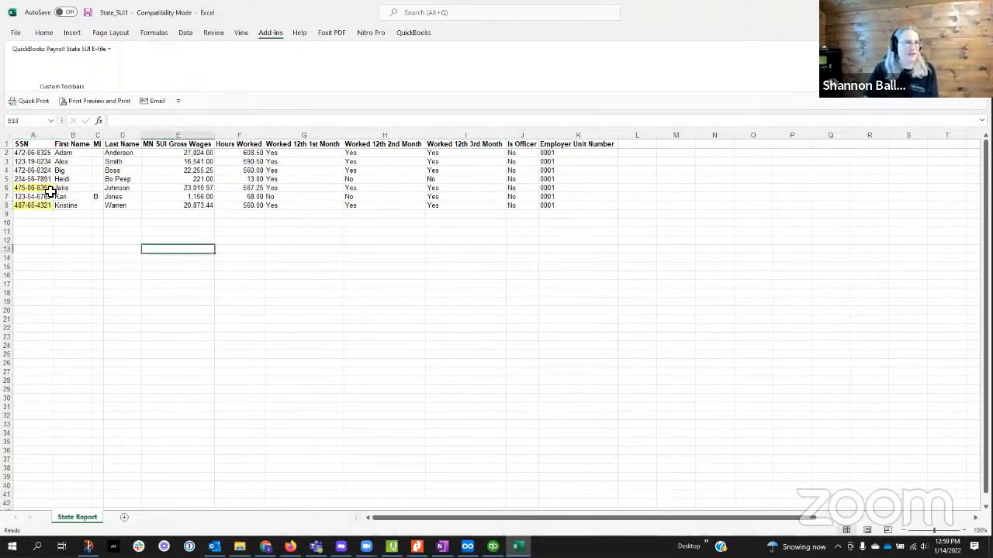
Step: Restart the Minnesota state UI e-file interview and continue past its introduction to the file information
left_click(35, 188)
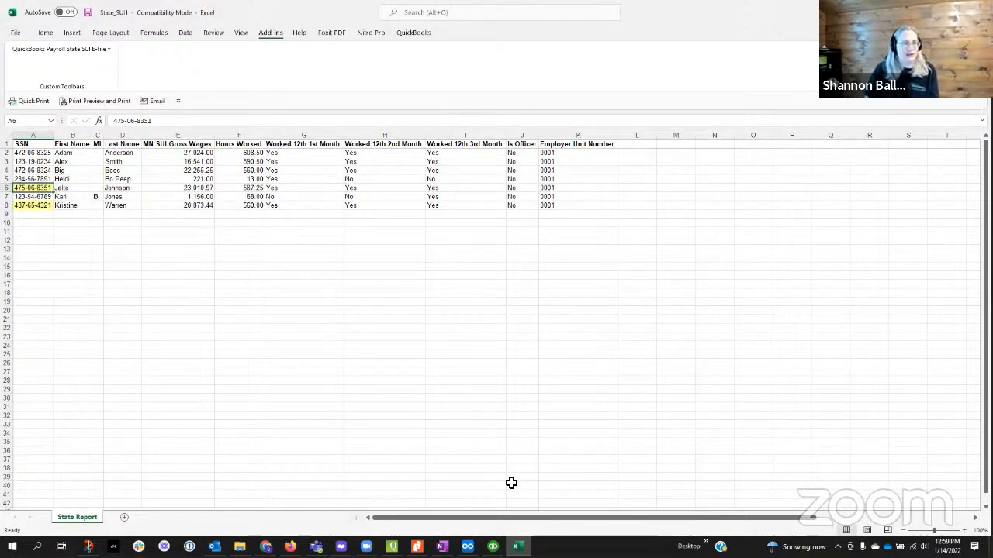
left_click(47, 49)
left_click(43, 65)
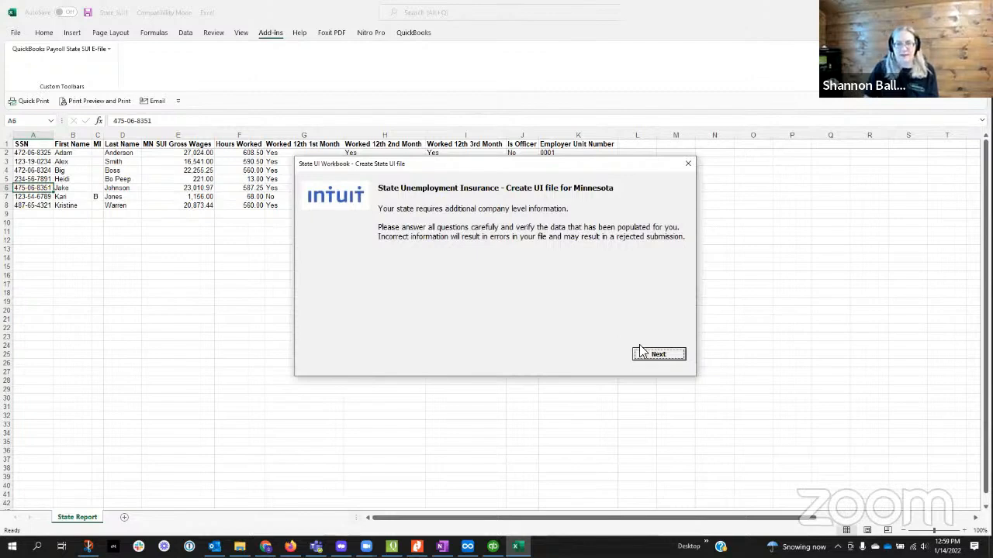
left_click(657, 353)
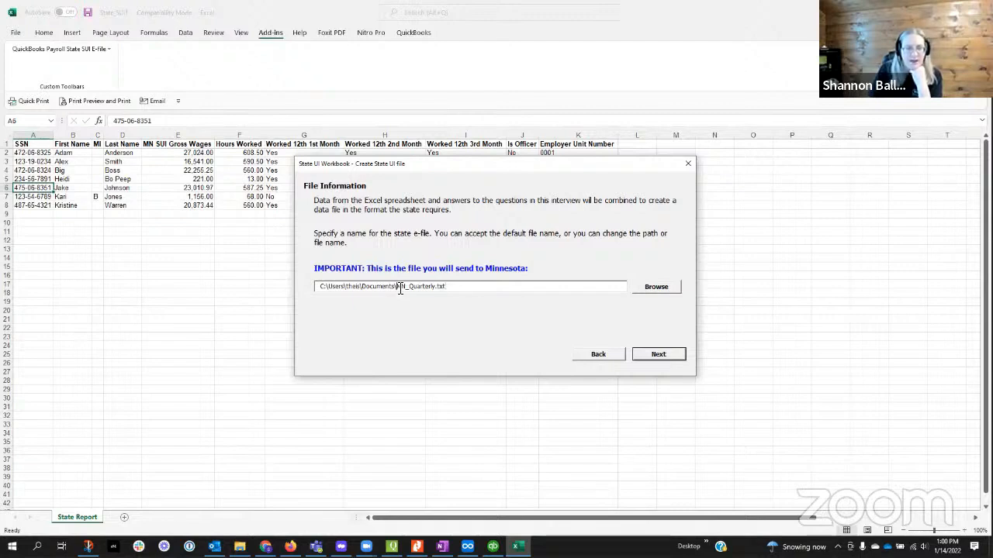
Step: Check the company name in QuickBooks, name the Minnesota e-file GeneralHVACCo_2021_Q4.txt in the Documents folder, and continue the interview
left_click_drag(397, 288, 427, 291)
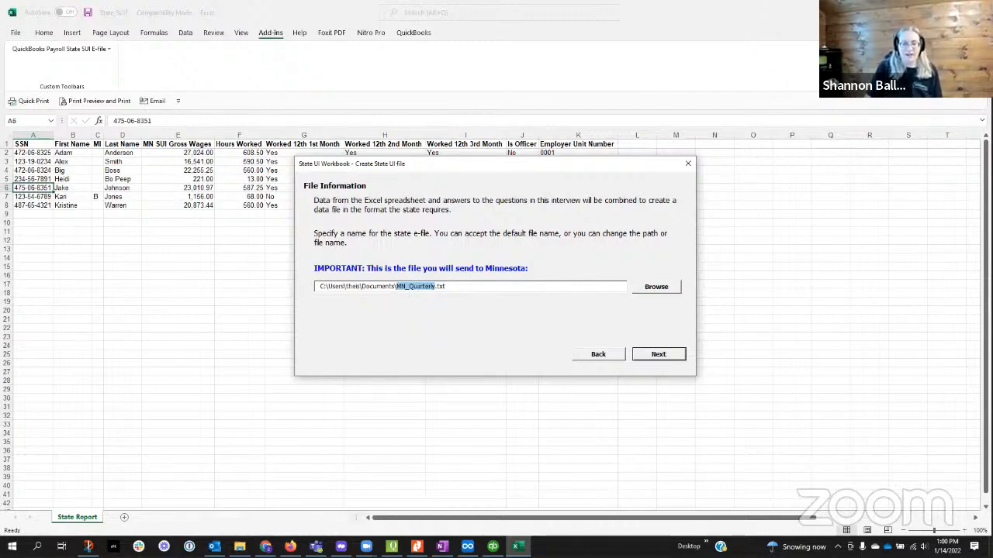
left_click(493, 546)
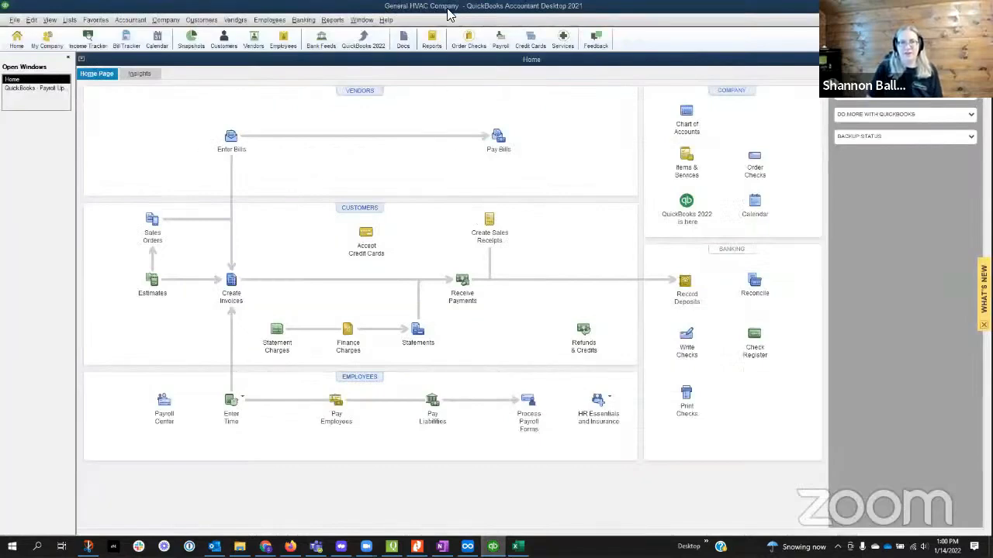
key("alt+Tab")
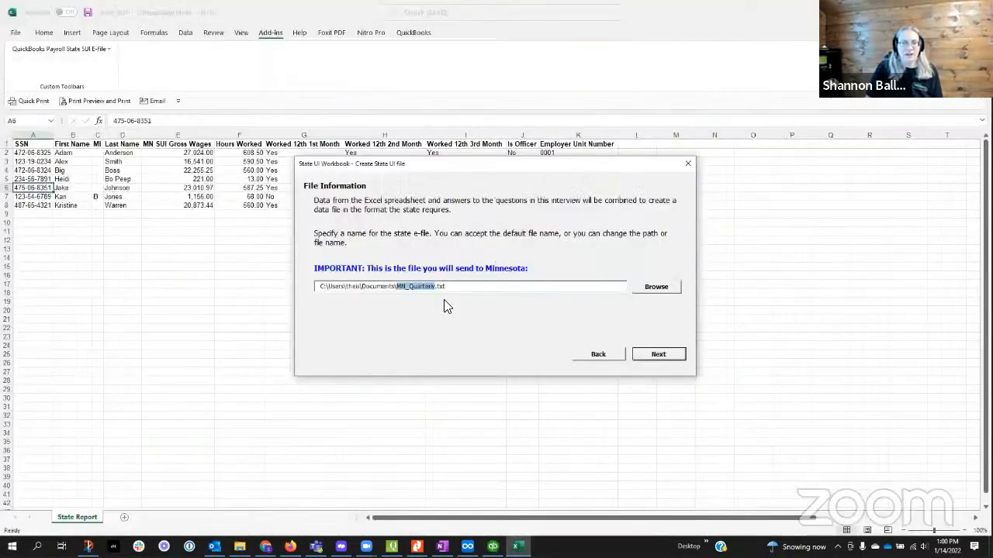
type("Ge")
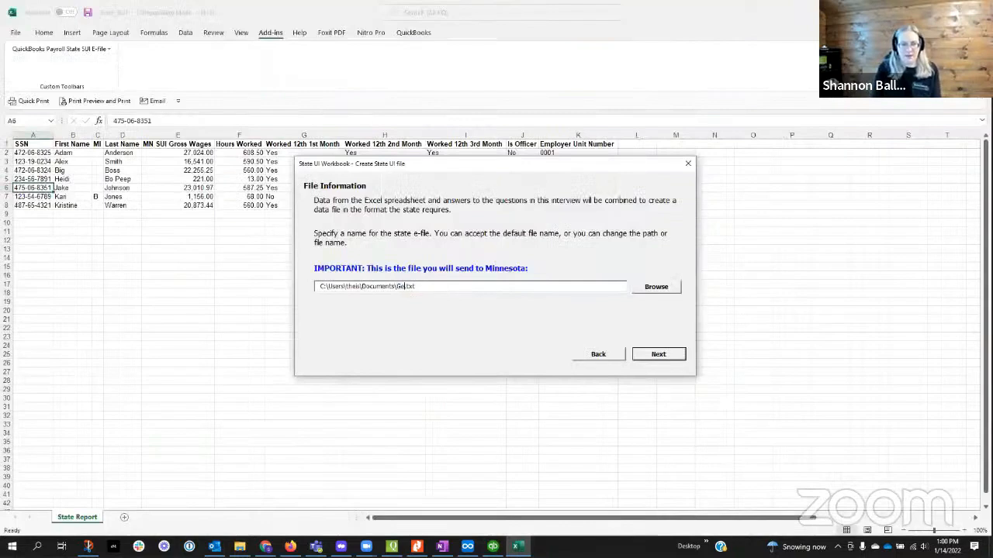
type("neral")
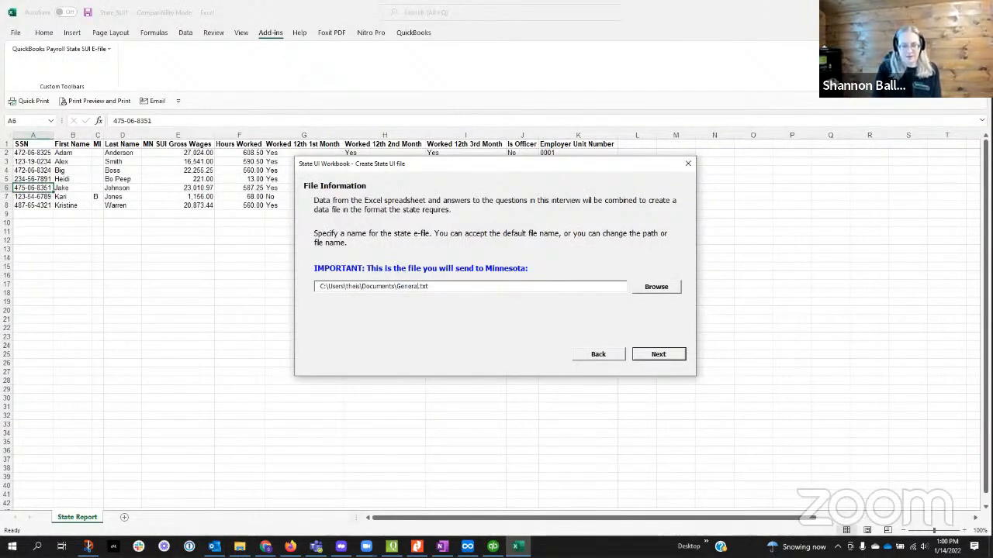
type("HVAC")
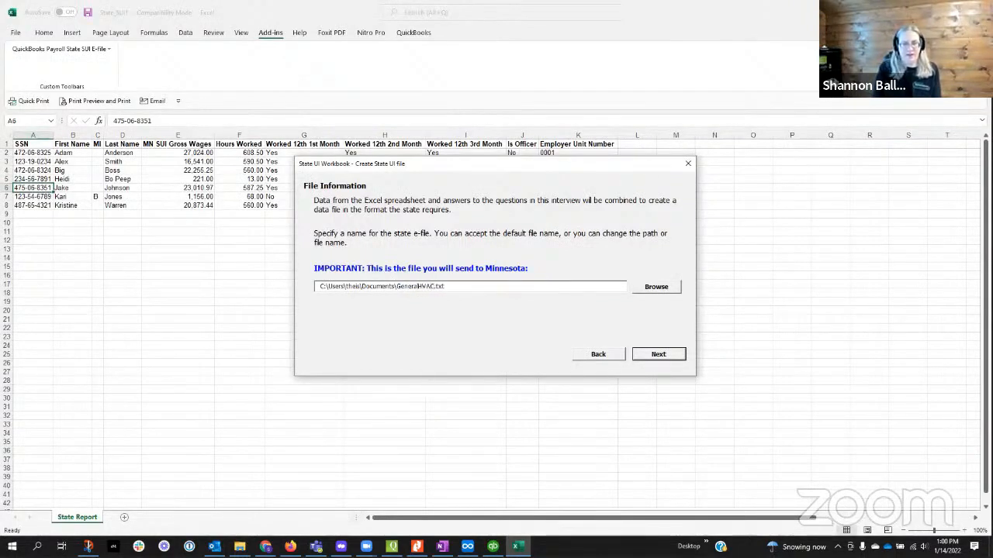
type("Co")
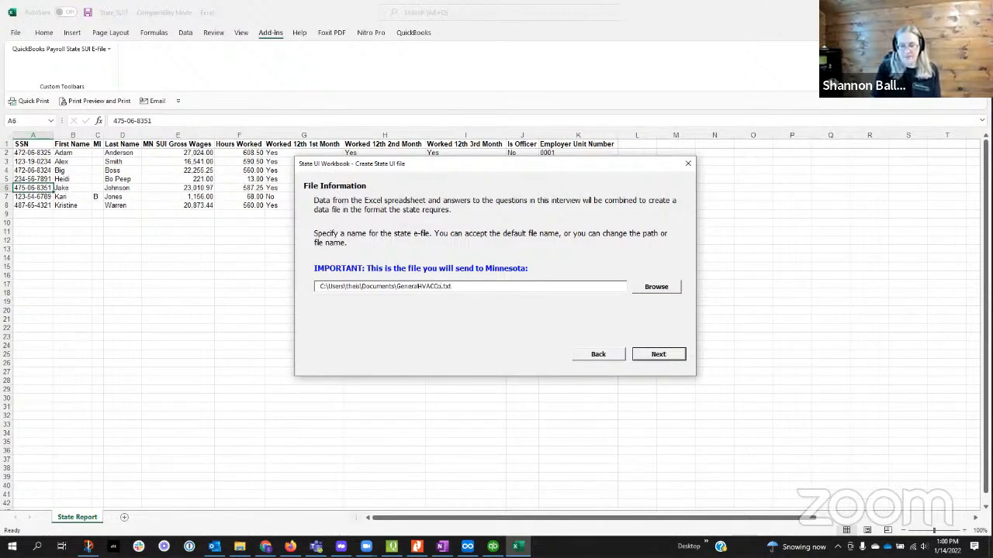
type("_2021_")
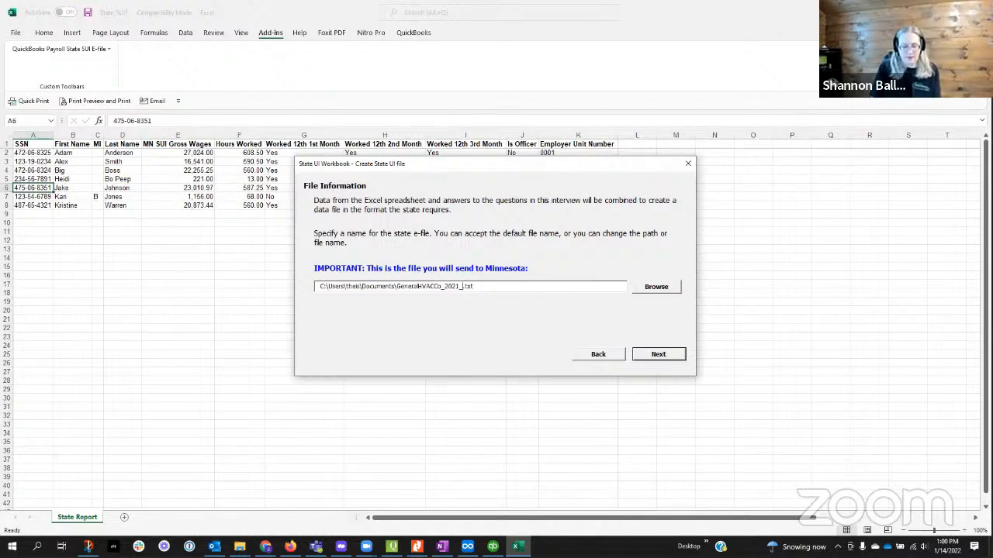
type("Q4")
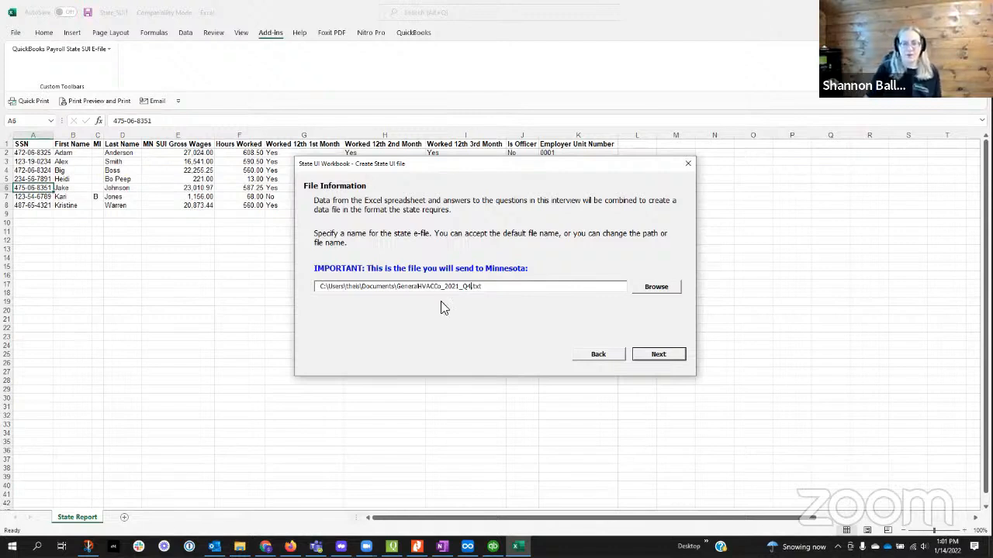
left_click(658, 355)
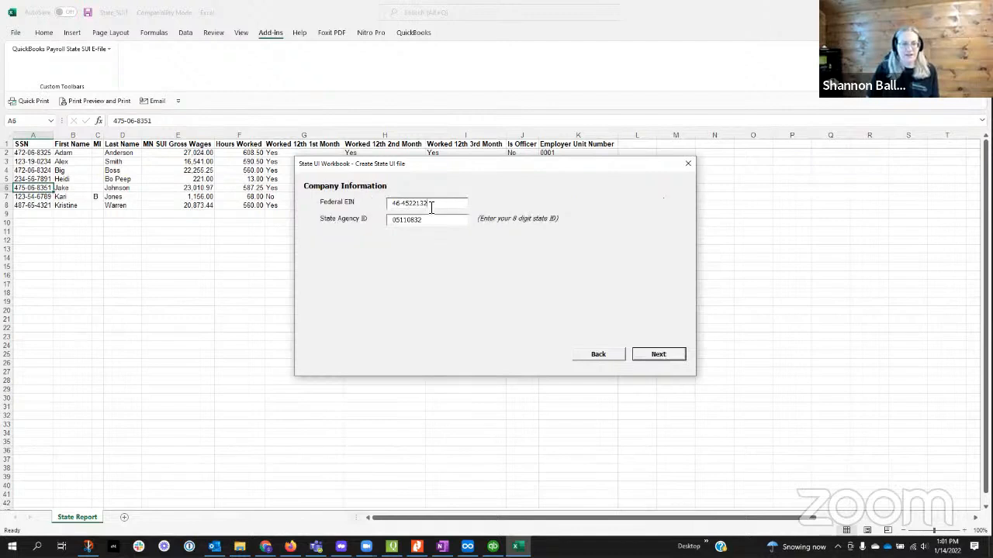
Step: Accept the prefilled company information, create the state UI file and close the completion summary
left_click(657, 357)
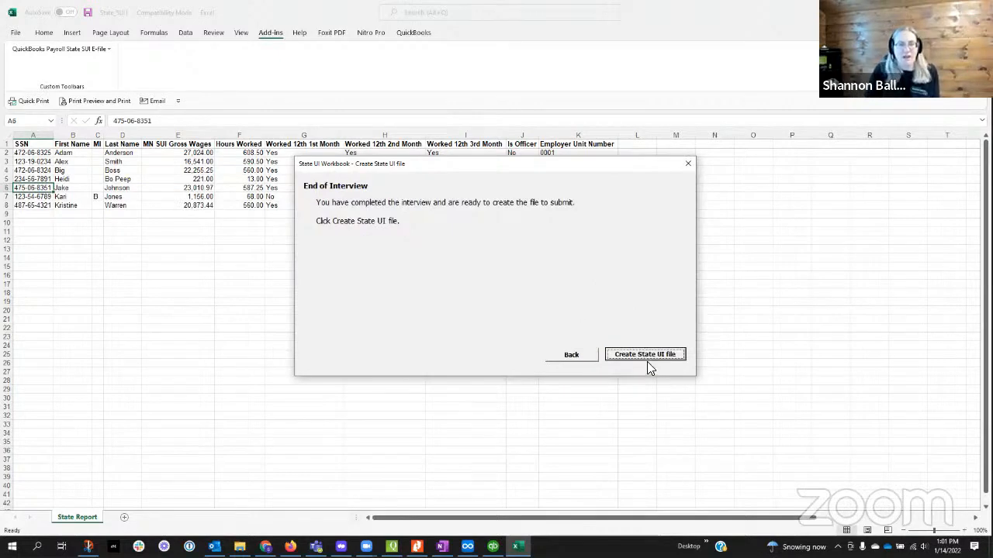
left_click(647, 359)
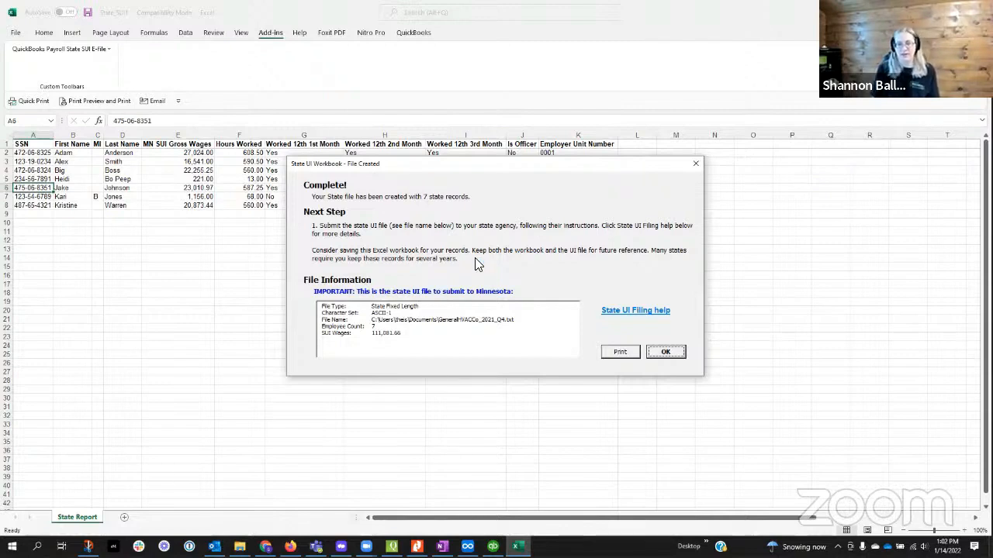
left_click(664, 353)
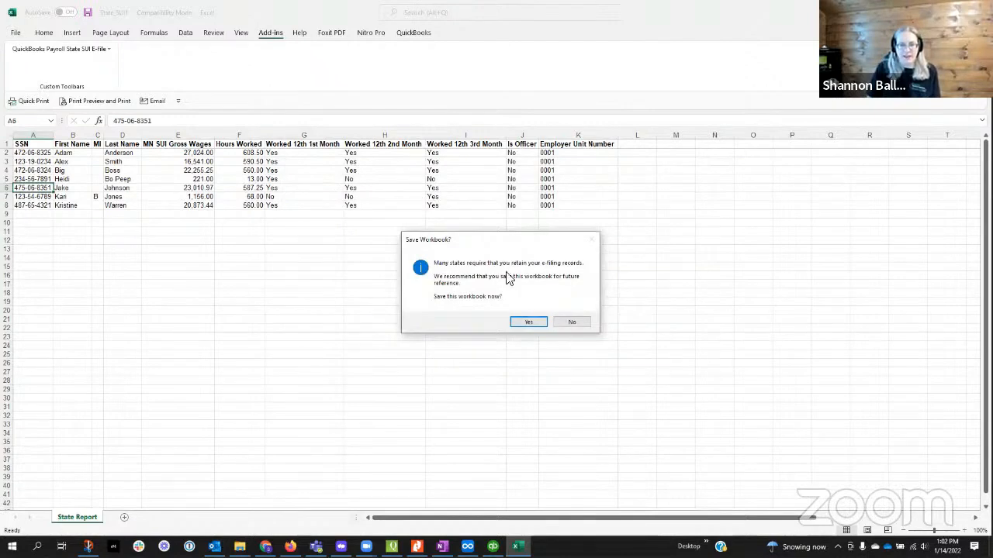
Step: Save the workbook for the records in Documents as the Excel Macro Enabled Workbook State_SUI1, acknowledging the notes
left_click(526, 324)
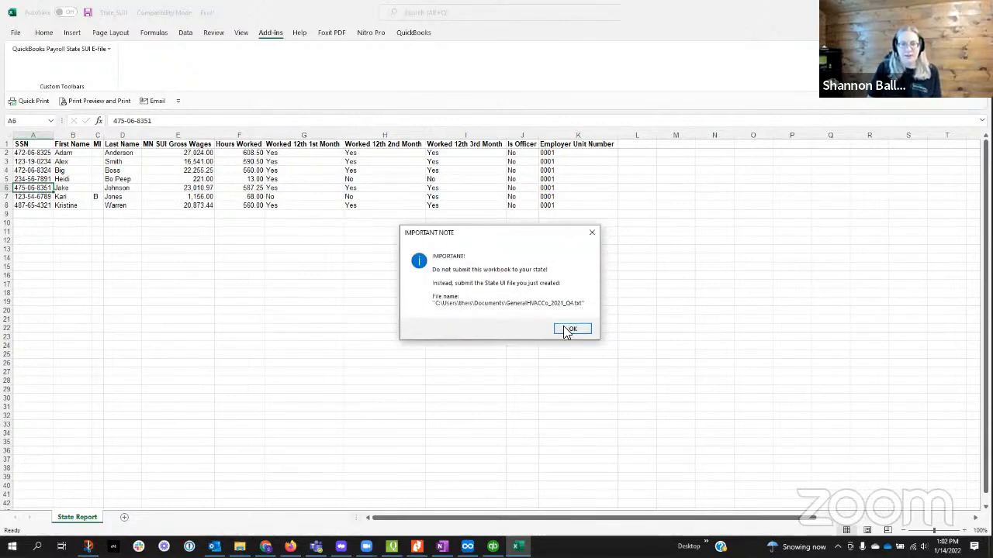
left_click(567, 331)
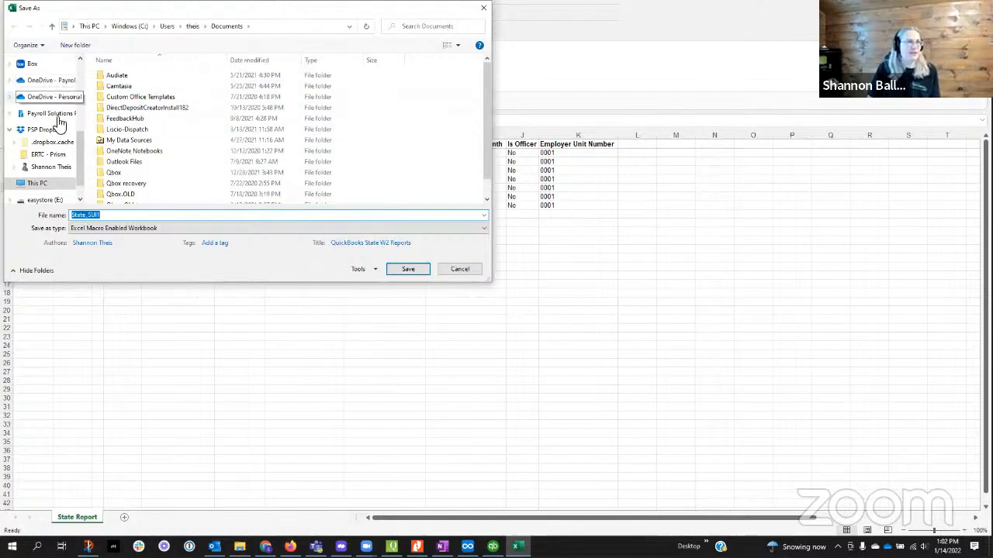
scroll(55, 116, "up", 5)
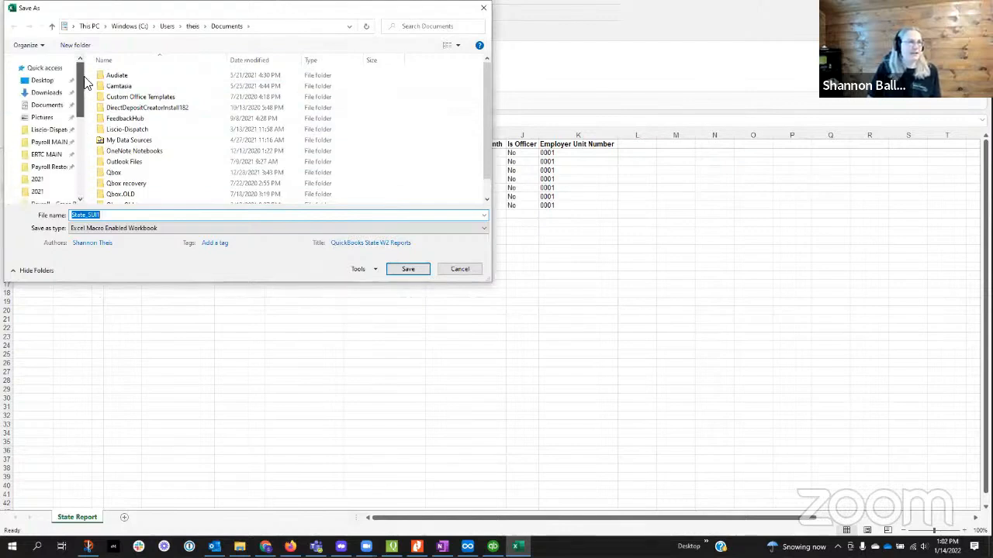
left_click(45, 105)
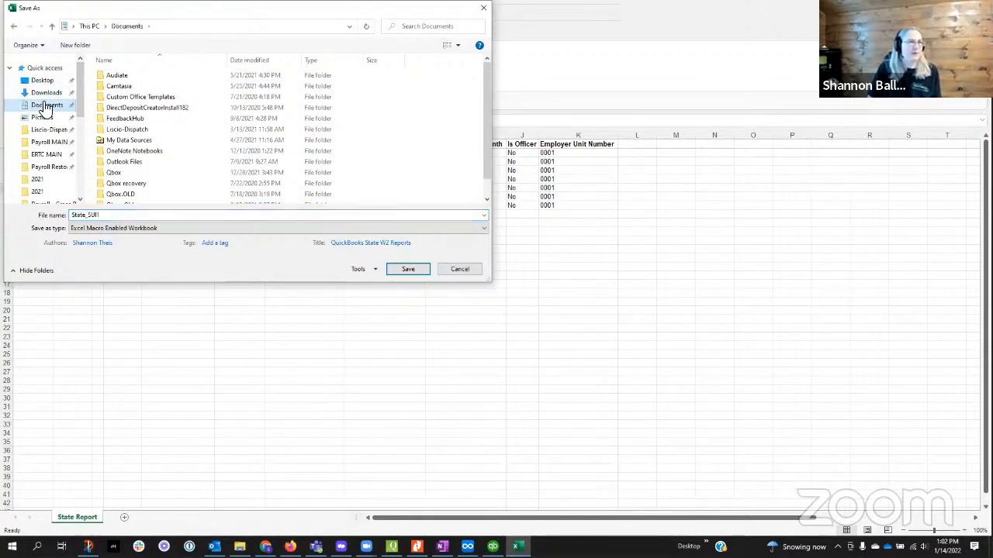
double_click(116, 215)
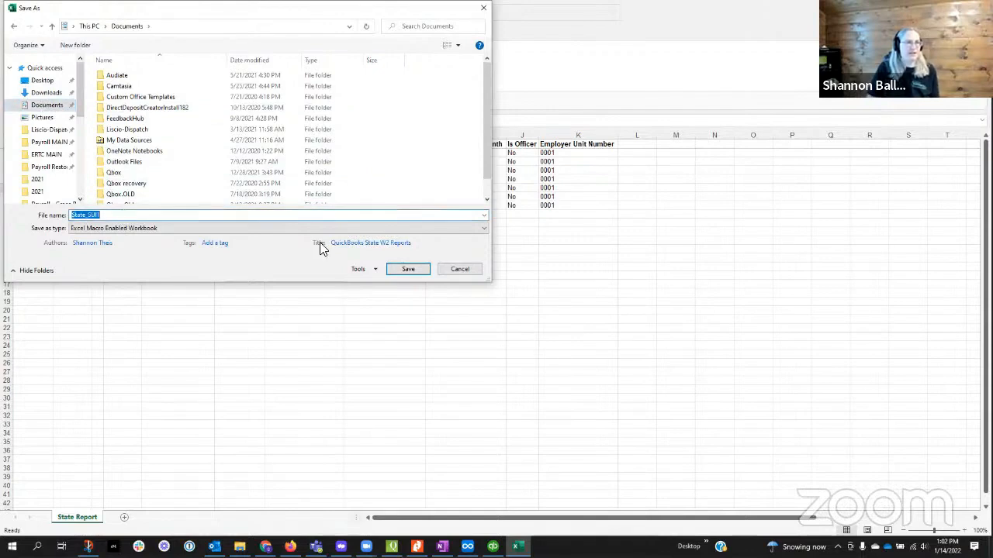
left_click(413, 270)
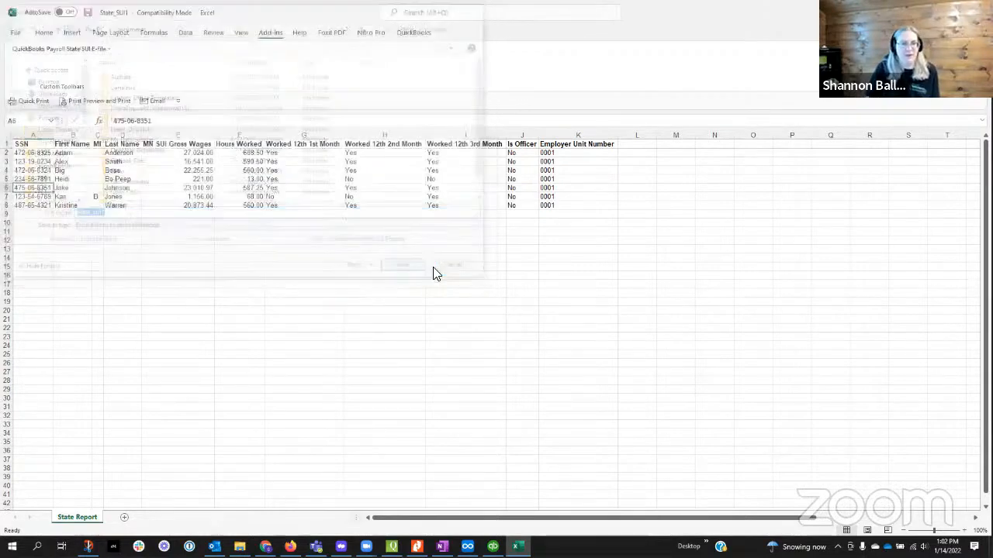
left_click(575, 335)
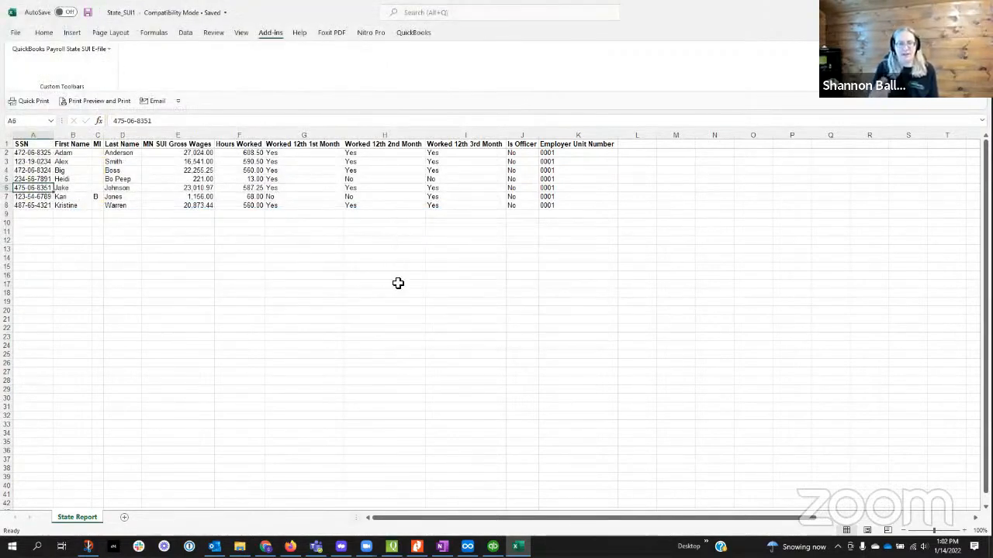